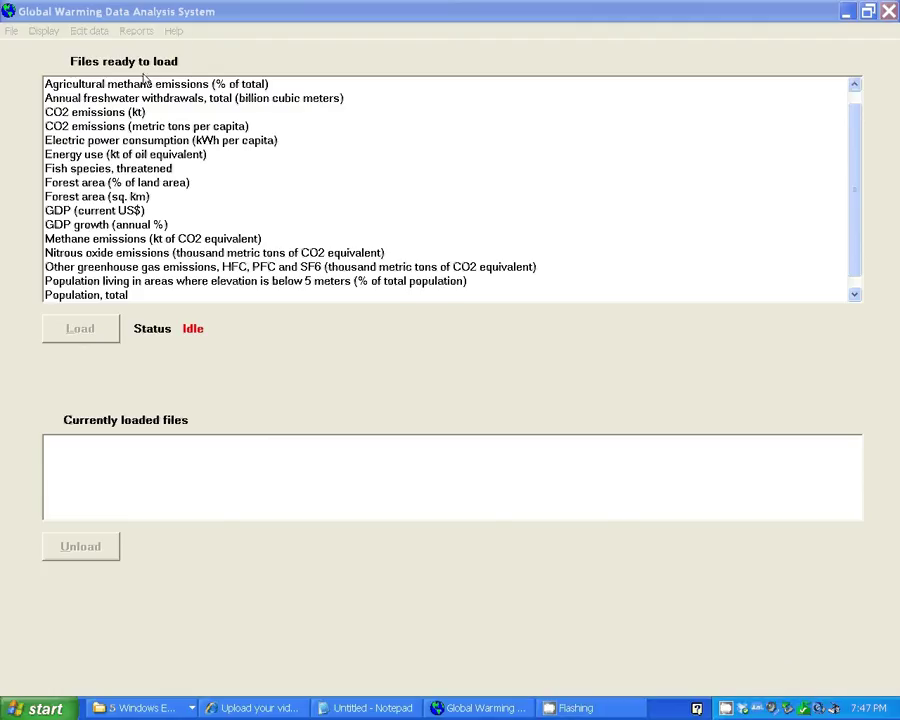
Load the data files CO2 emissions (kt), Methane emissions (kt of CO2 equivalent) and Population, total
{"action": "left_click", "coordinate": [220, 13]}
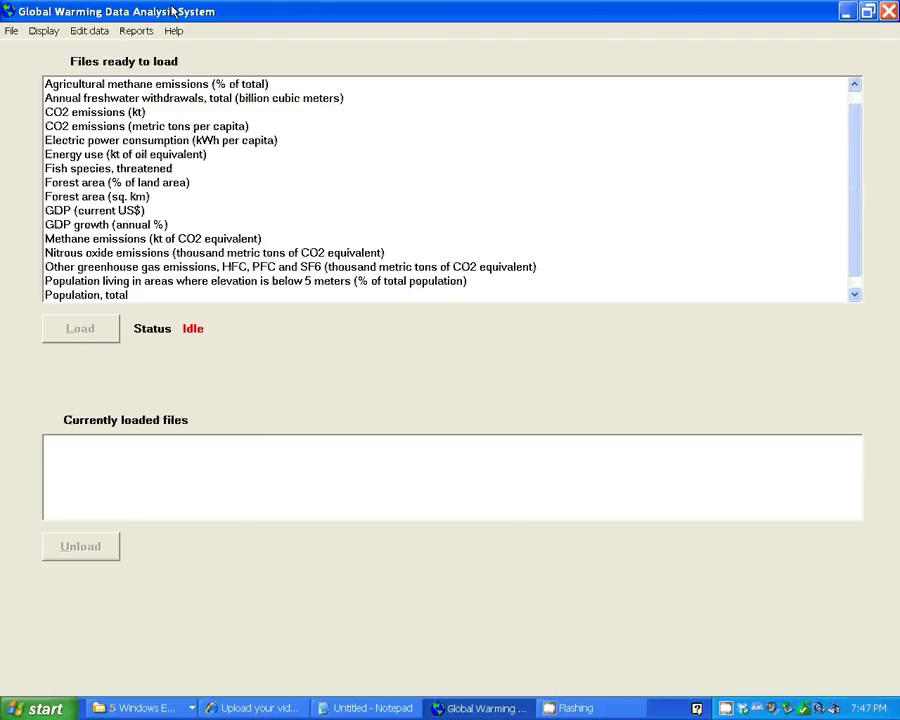
{"action": "double_click", "coordinate": [105, 112]}
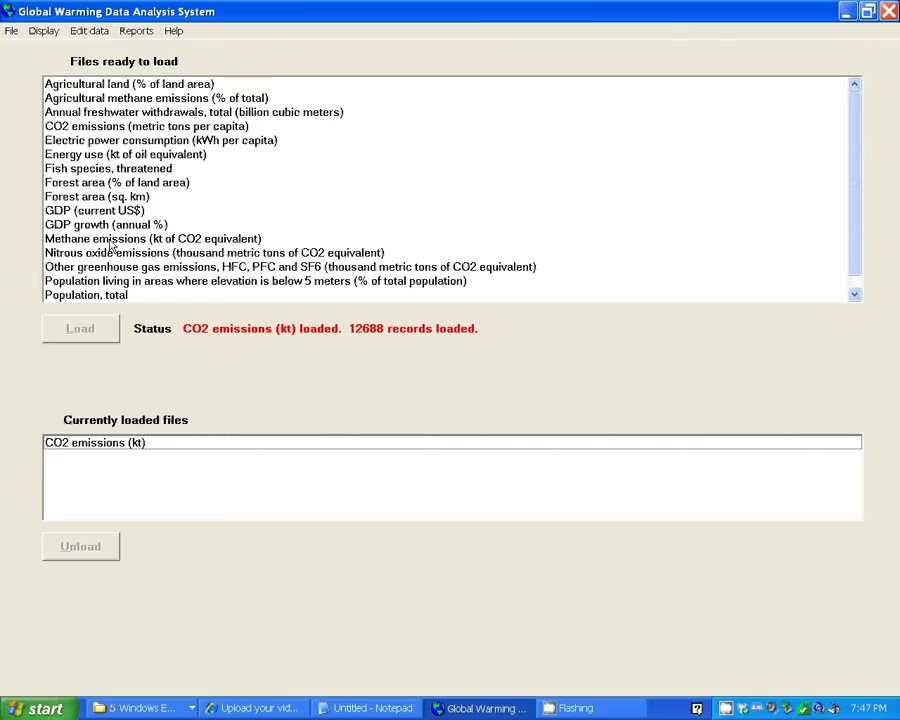
{"action": "double_click", "coordinate": [111, 239]}
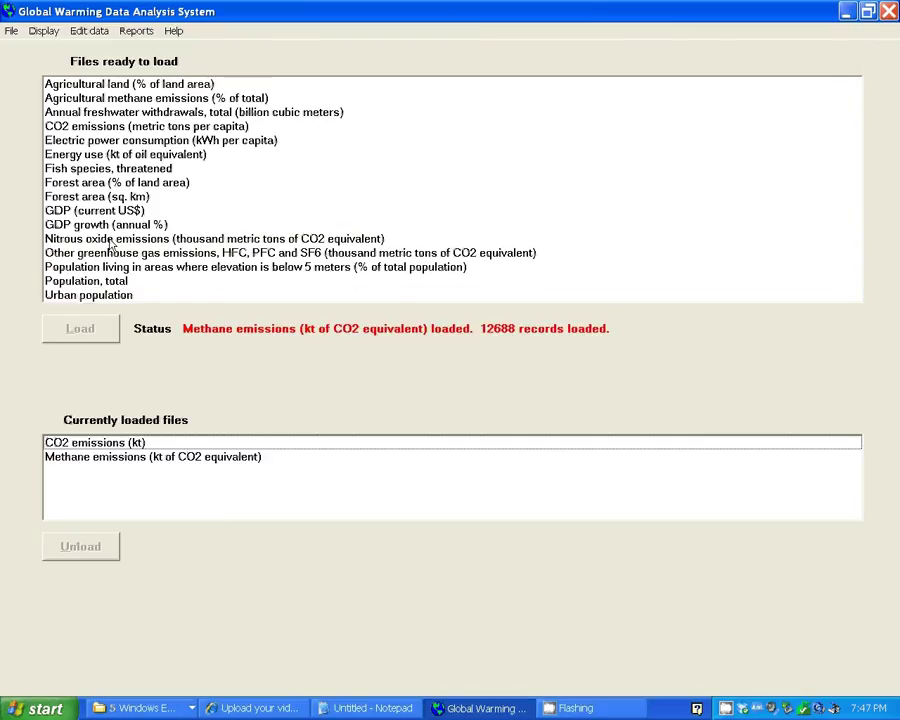
{"action": "double_click", "coordinate": [99, 284]}
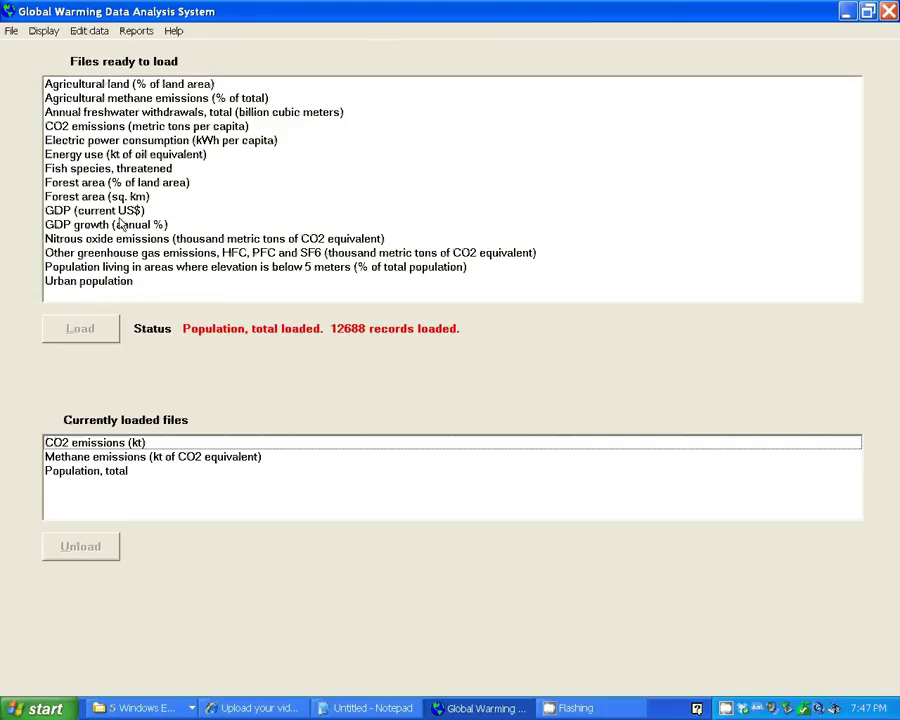
Display Methane emissions (kt of CO2 equivalent) as a list and look through its records down to the East Asia - Pacific rows
{"action": "left_click", "coordinate": [44, 33]}
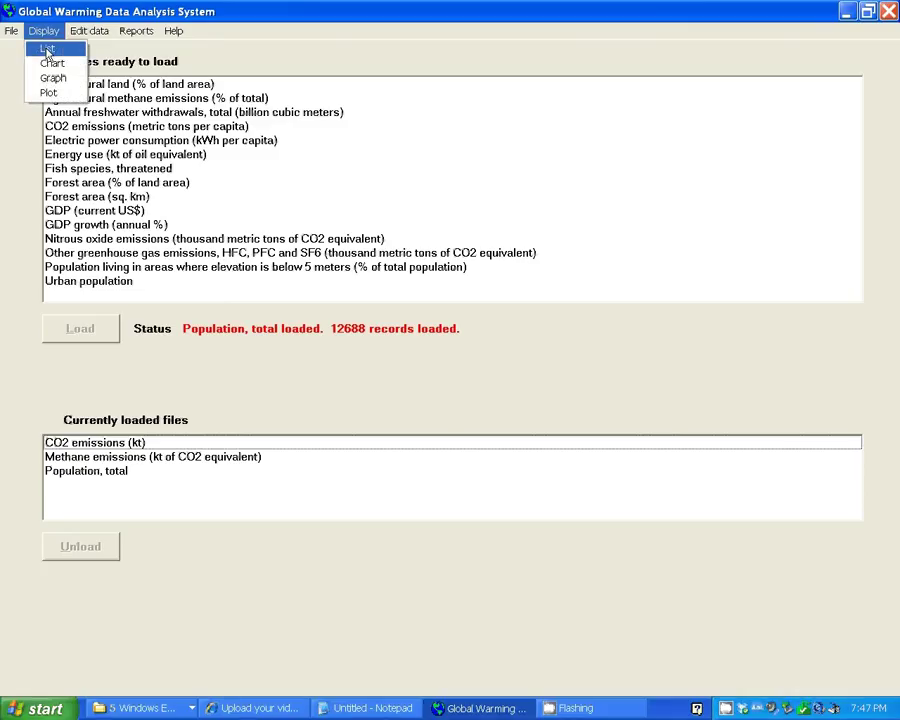
{"action": "left_click", "coordinate": [46, 47]}
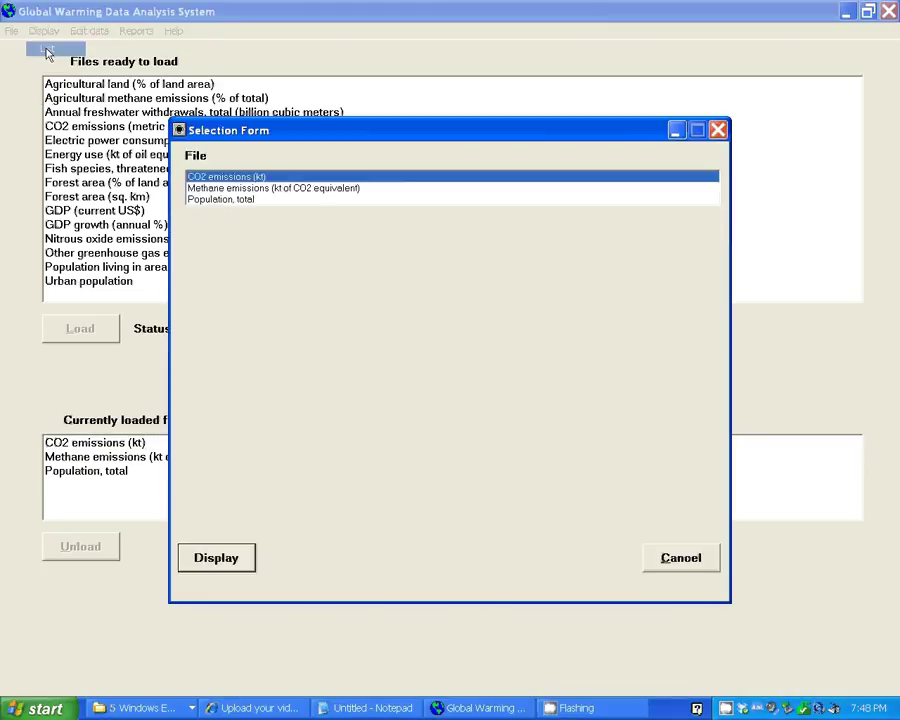
{"action": "double_click", "coordinate": [240, 188]}
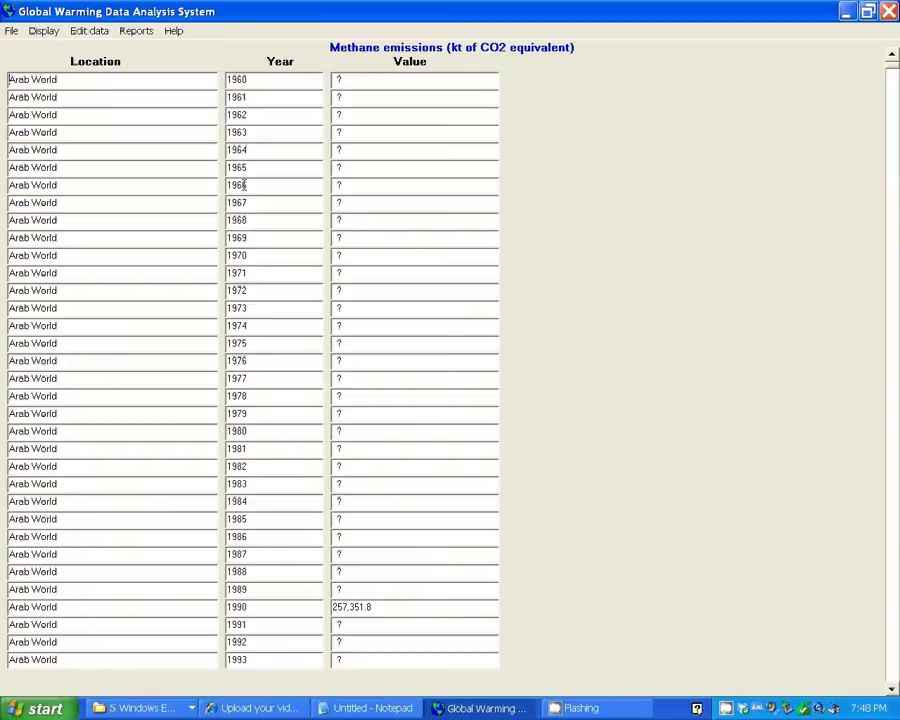
{"action": "left_click", "coordinate": [893, 431]}
{"action": "left_click", "coordinate": [894, 430]}
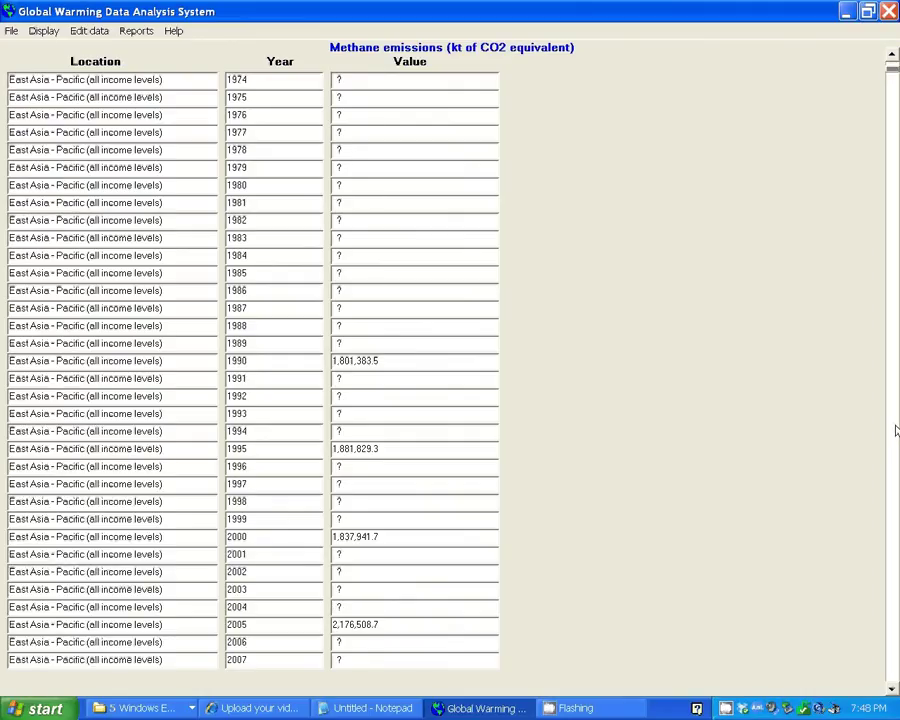
{"action": "left_click", "coordinate": [896, 430]}
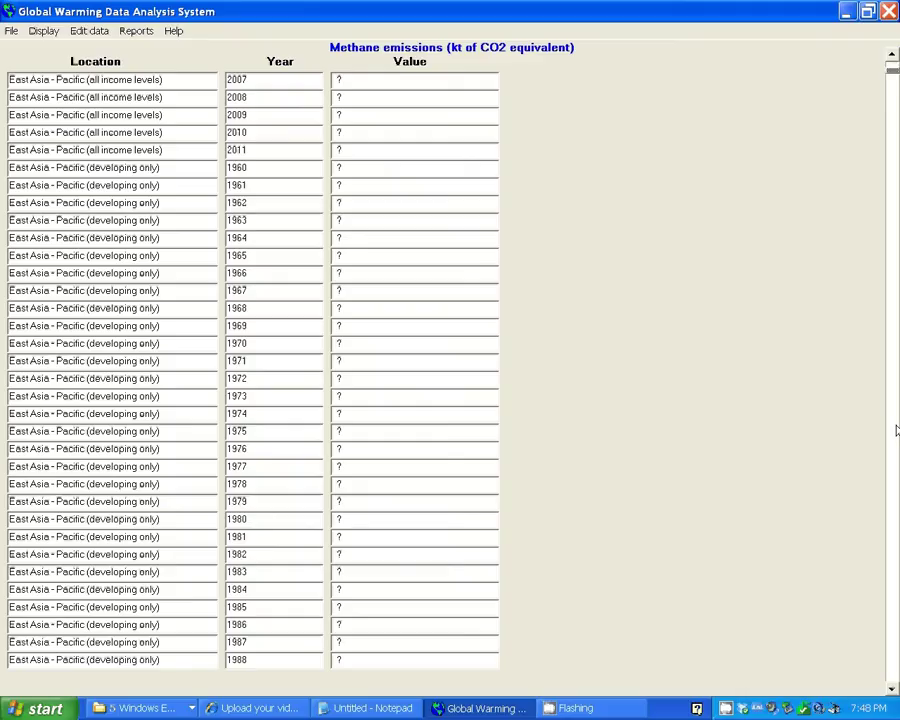
{"action": "double_click", "coordinate": [892, 58]}
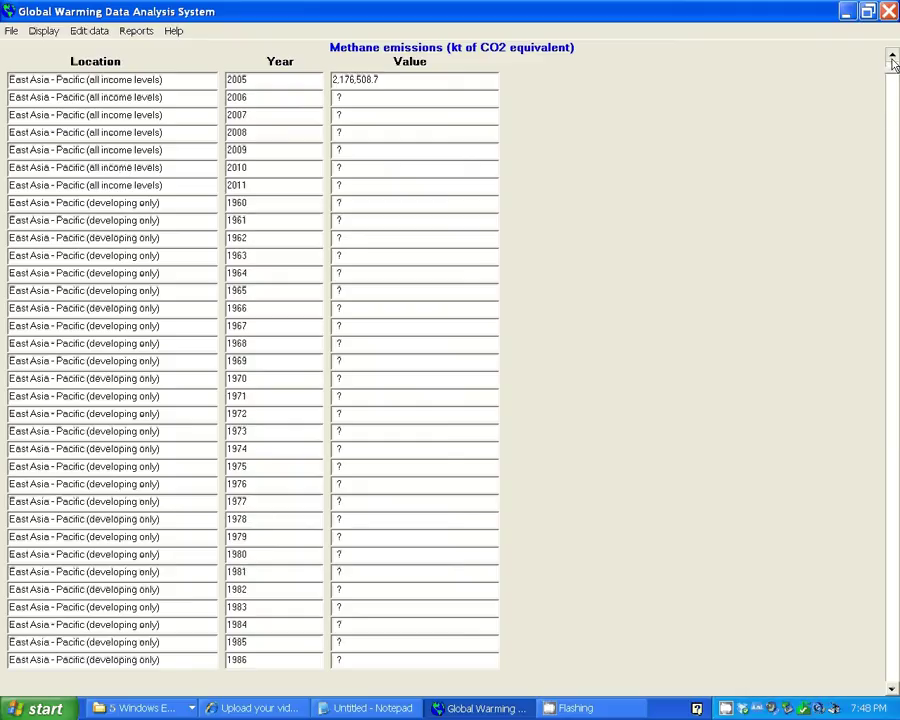
{"action": "left_click", "coordinate": [892, 58]}
Display Population, total as a chart and look through further countries and the years up to 1984
{"action": "left_click", "coordinate": [43, 31]}
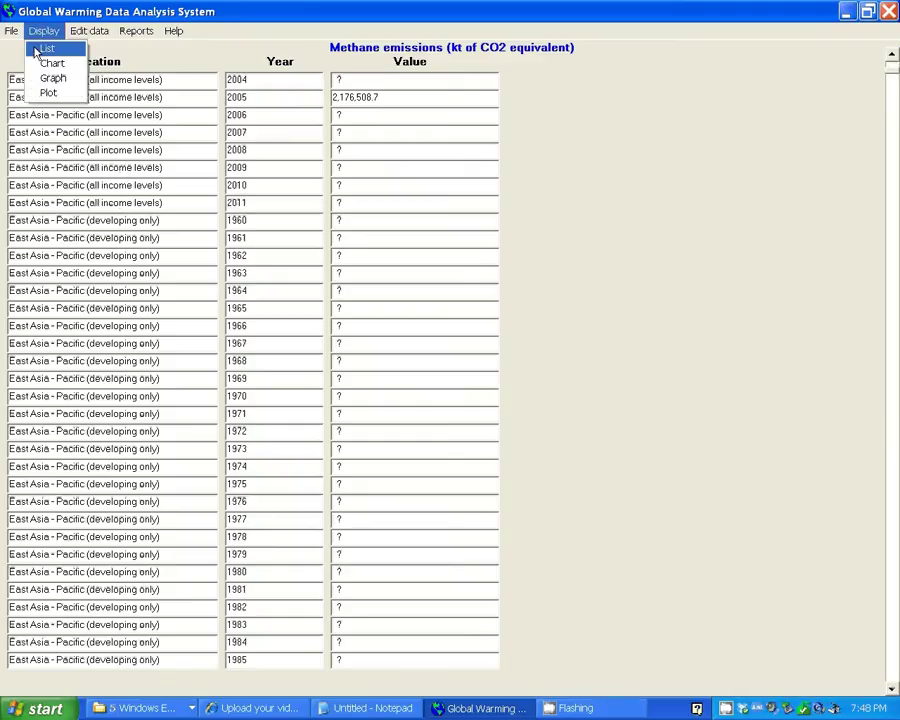
{"action": "left_click", "coordinate": [50, 63]}
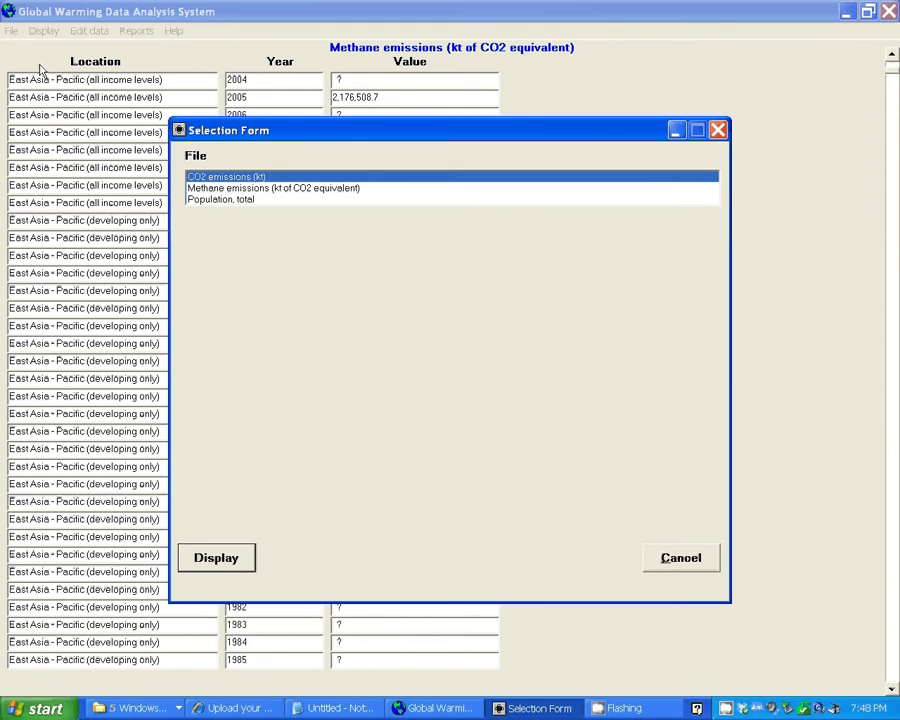
{"action": "double_click", "coordinate": [240, 201]}
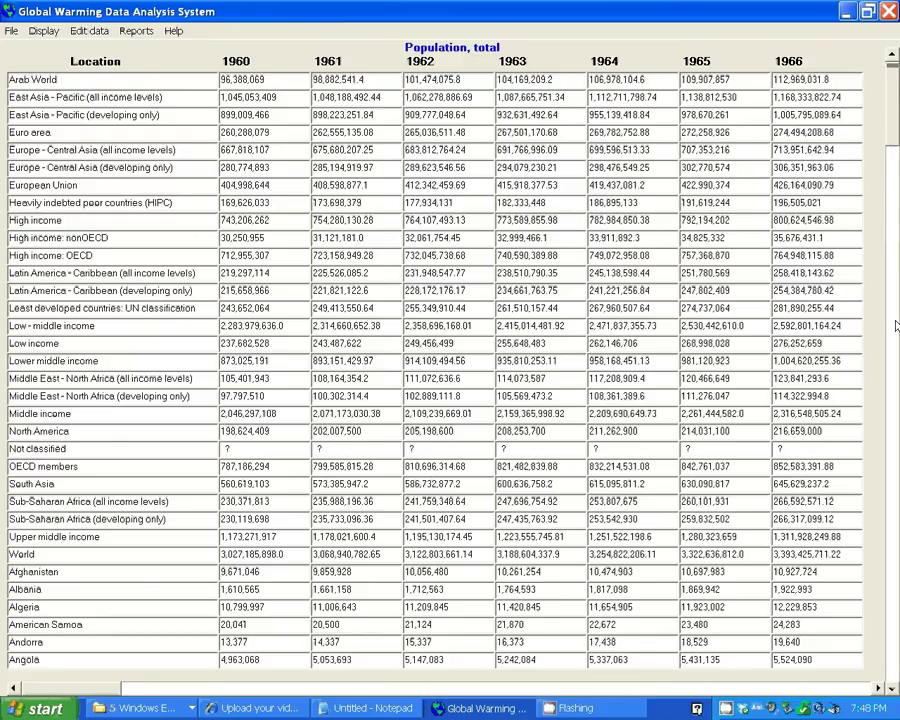
{"action": "left_click", "coordinate": [893, 390]}
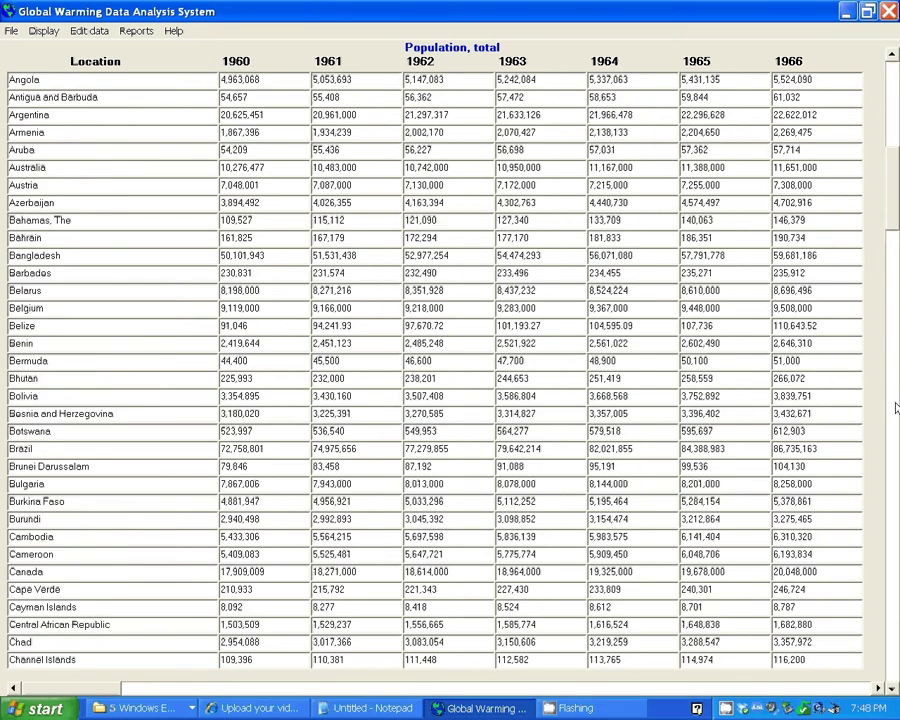
{"action": "left_click", "coordinate": [893, 410]}
{"action": "left_click", "coordinate": [893, 413]}
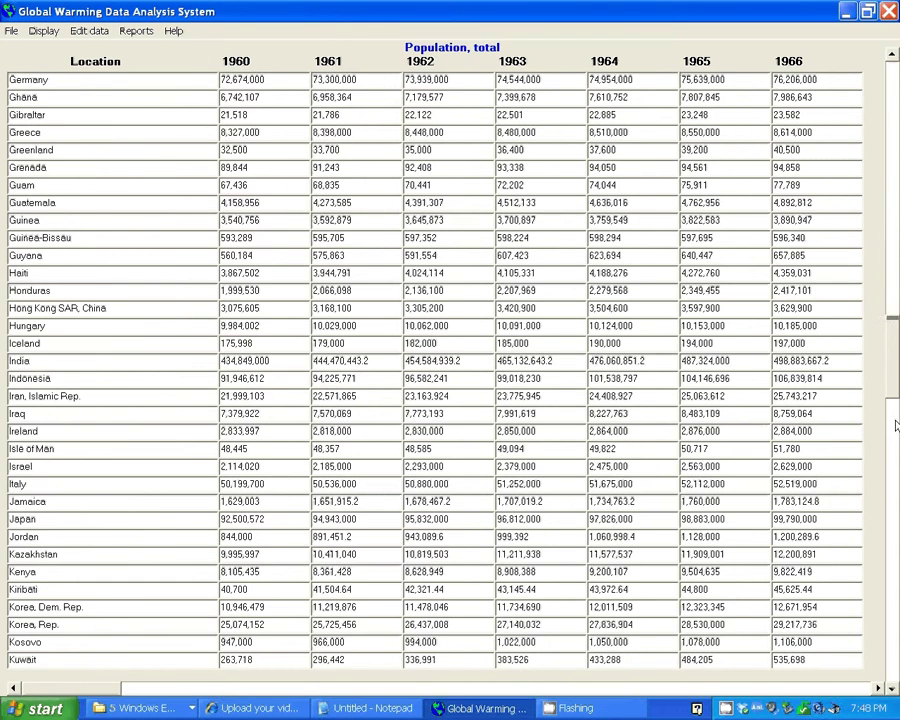
{"action": "left_click", "coordinate": [312, 690]}
{"action": "left_click", "coordinate": [330, 690]}
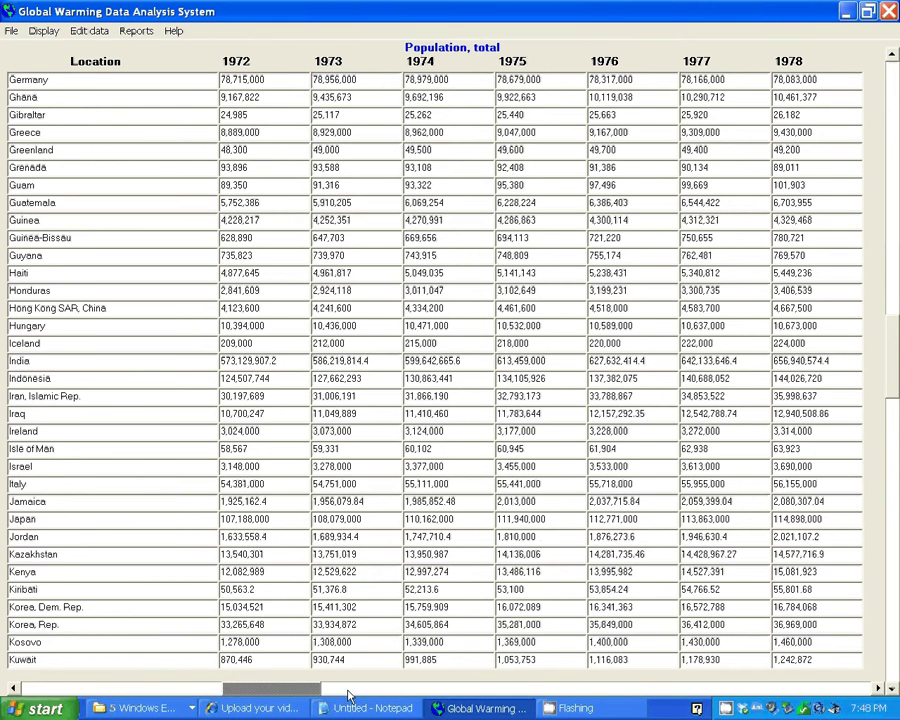
{"action": "left_click", "coordinate": [408, 690]}
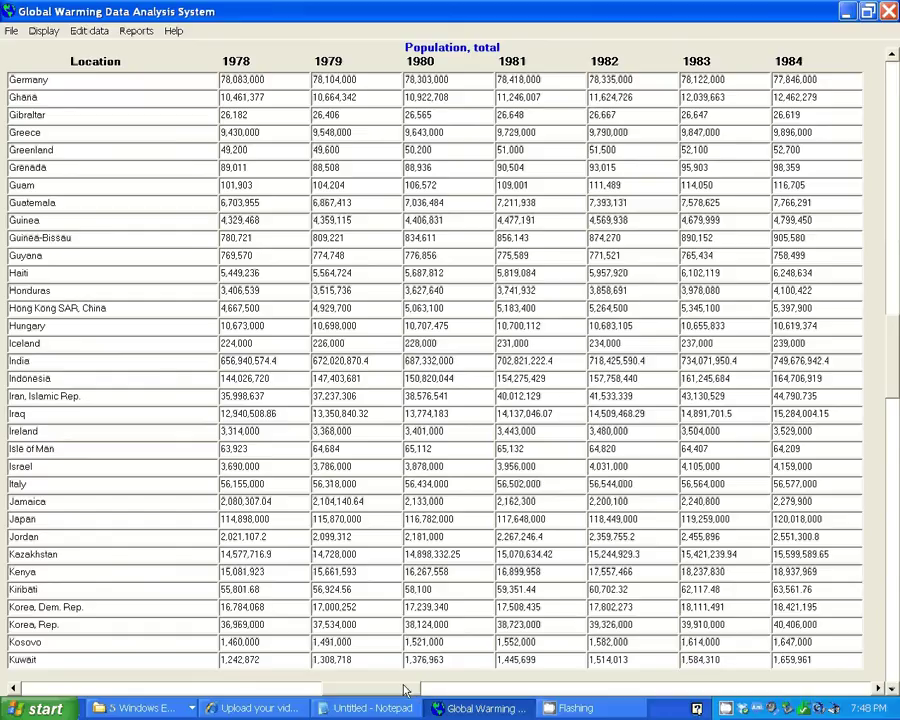
Graph CO2 emissions (kt) for European Union, North America and High income, and minimize the selection form to uncover the graph
{"action": "left_click", "coordinate": [44, 35]}
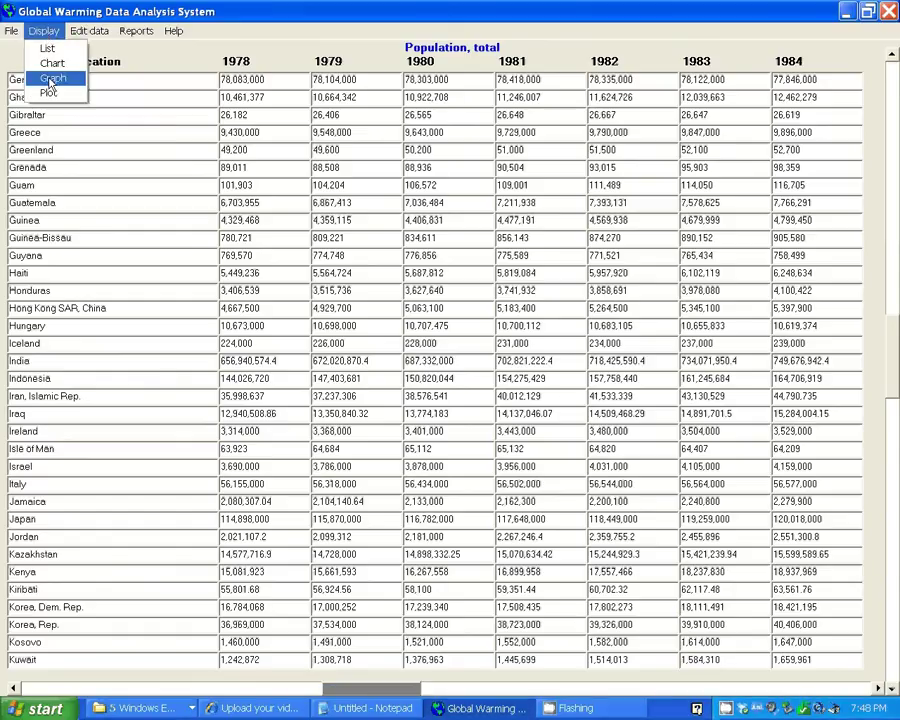
{"action": "left_click", "coordinate": [52, 77]}
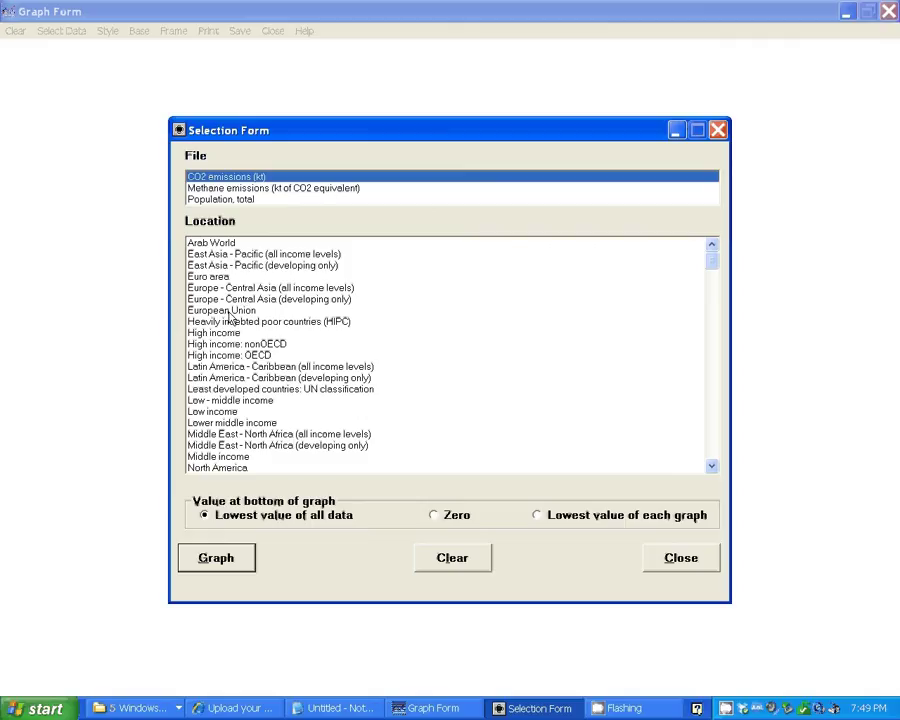
{"action": "left_click", "coordinate": [231, 312]}
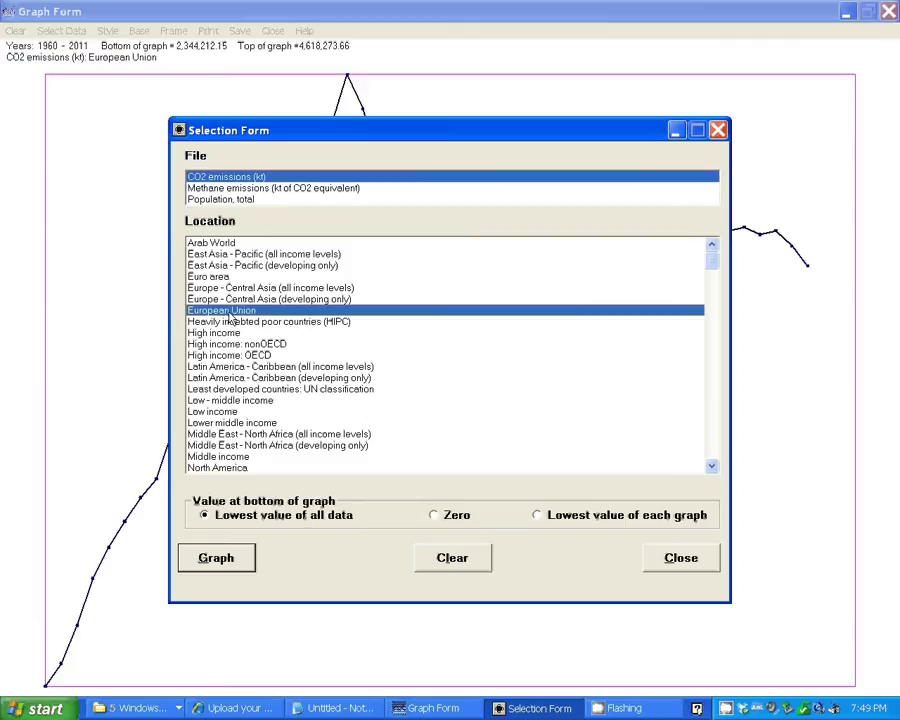
{"action": "left_click", "coordinate": [226, 469]}
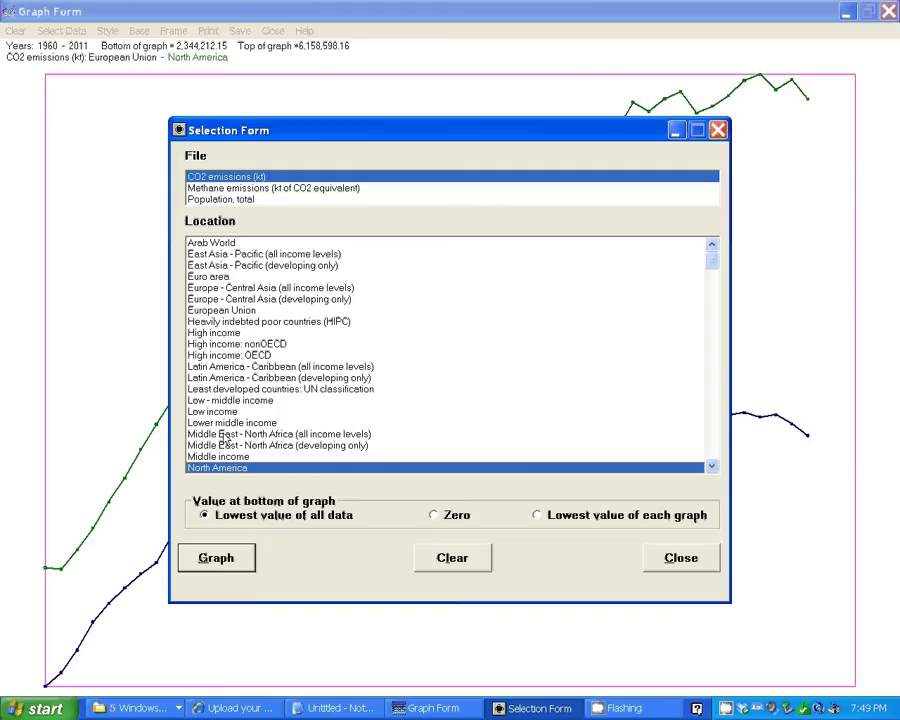
{"action": "left_click", "coordinate": [219, 335]}
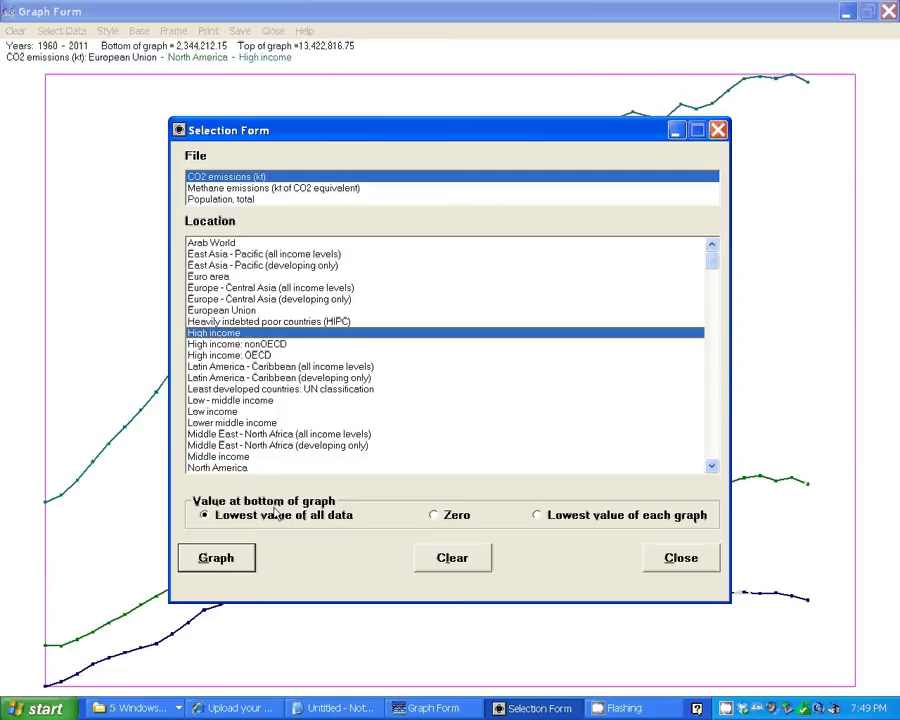
{"action": "left_click", "coordinate": [673, 131]}
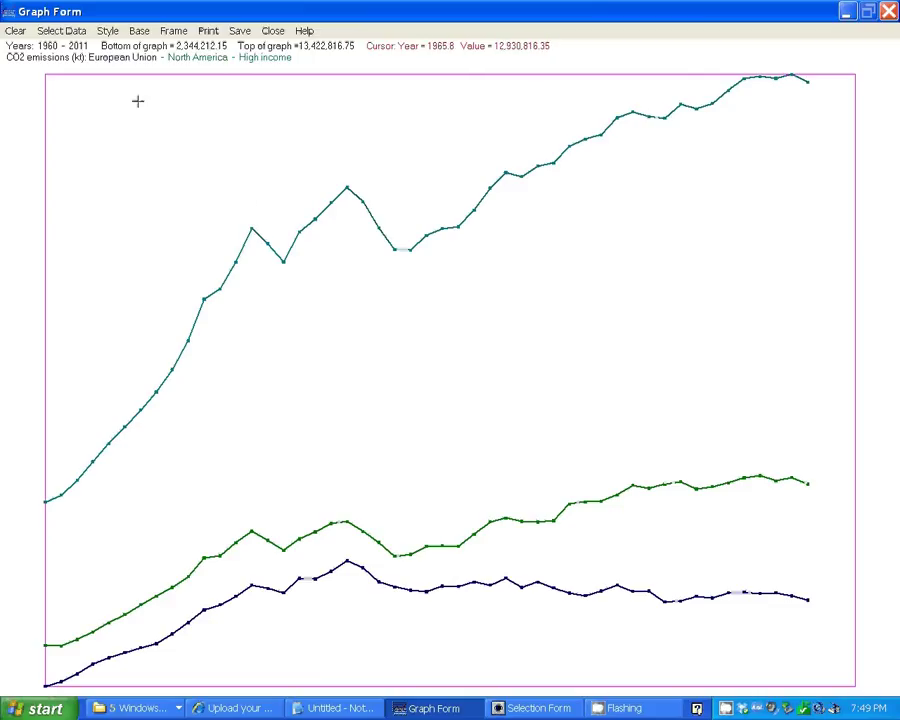
Switch the graph style to points and return it to lines
{"action": "left_click", "coordinate": [109, 32]}
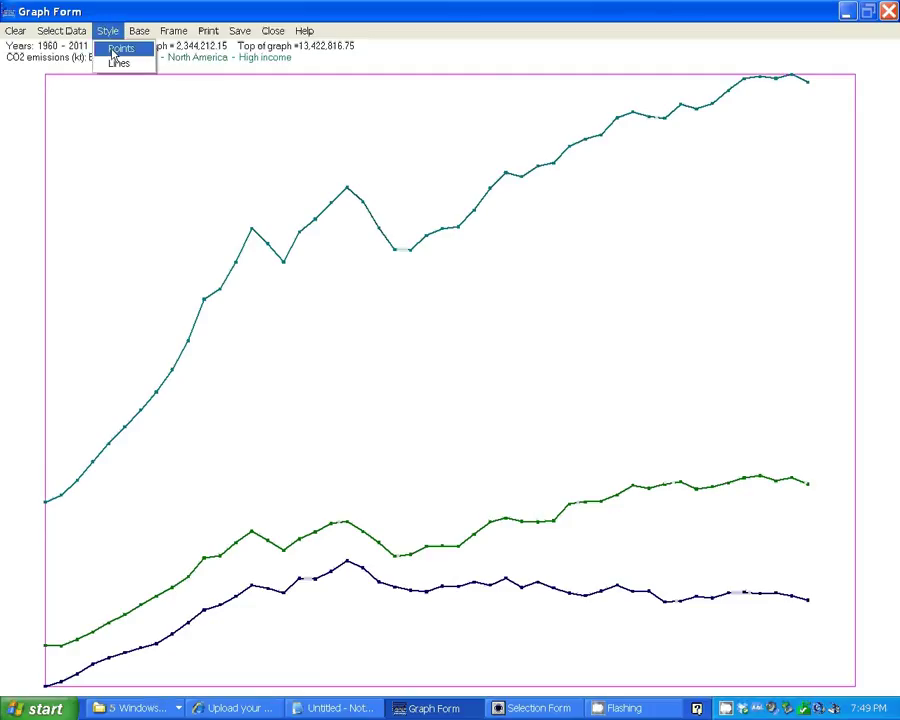
{"action": "left_click", "coordinate": [118, 49]}
{"action": "left_click", "coordinate": [108, 31]}
{"action": "left_click", "coordinate": [118, 63]}
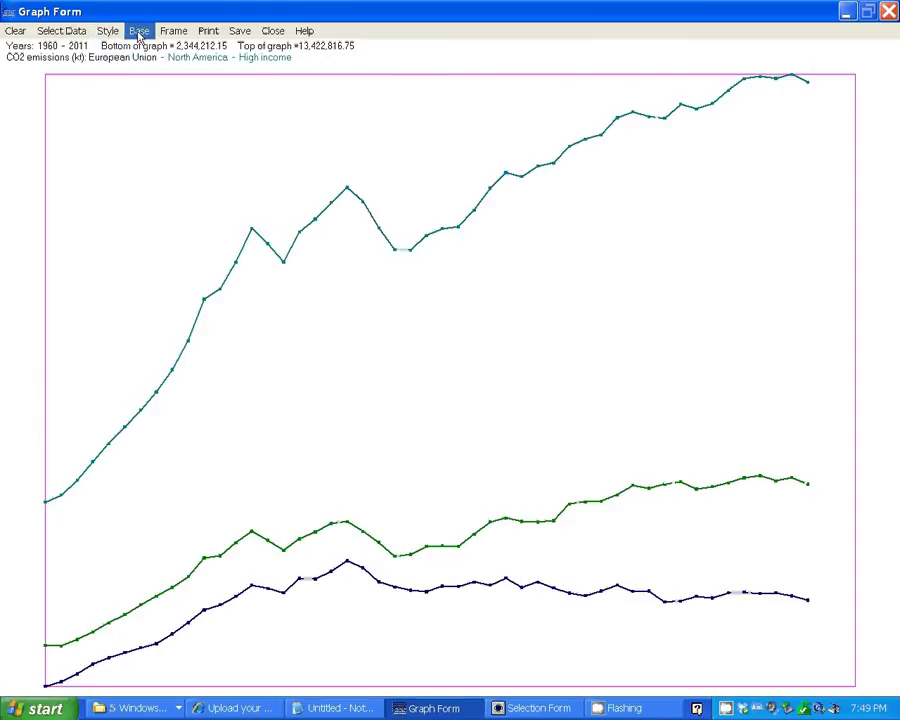
Set the base of the graph to zero and return it to the lowest value of all data
{"action": "left_click", "coordinate": [139, 33]}
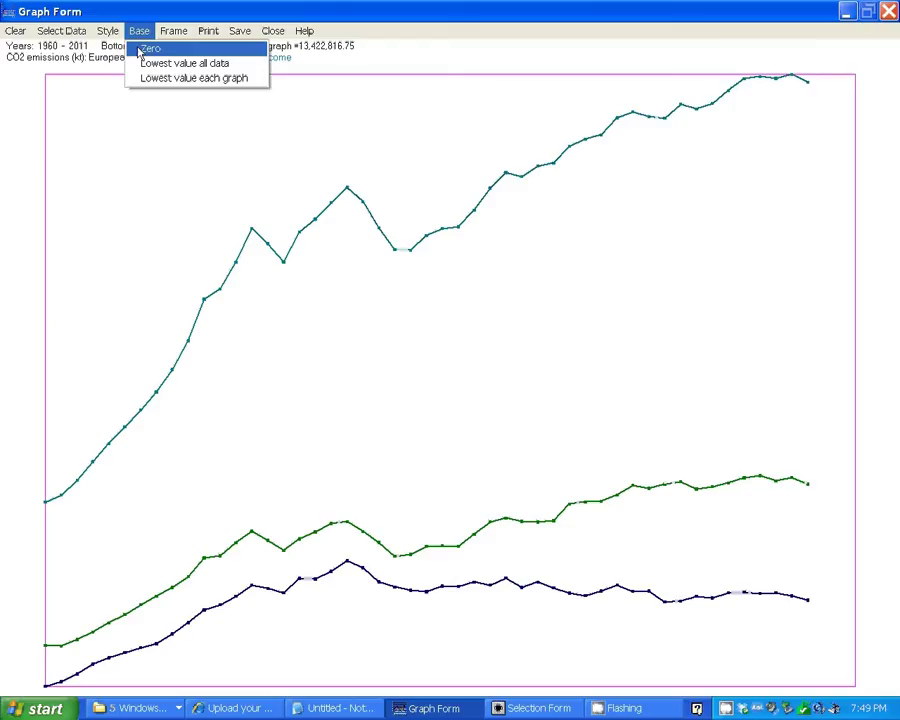
{"action": "left_click", "coordinate": [141, 50]}
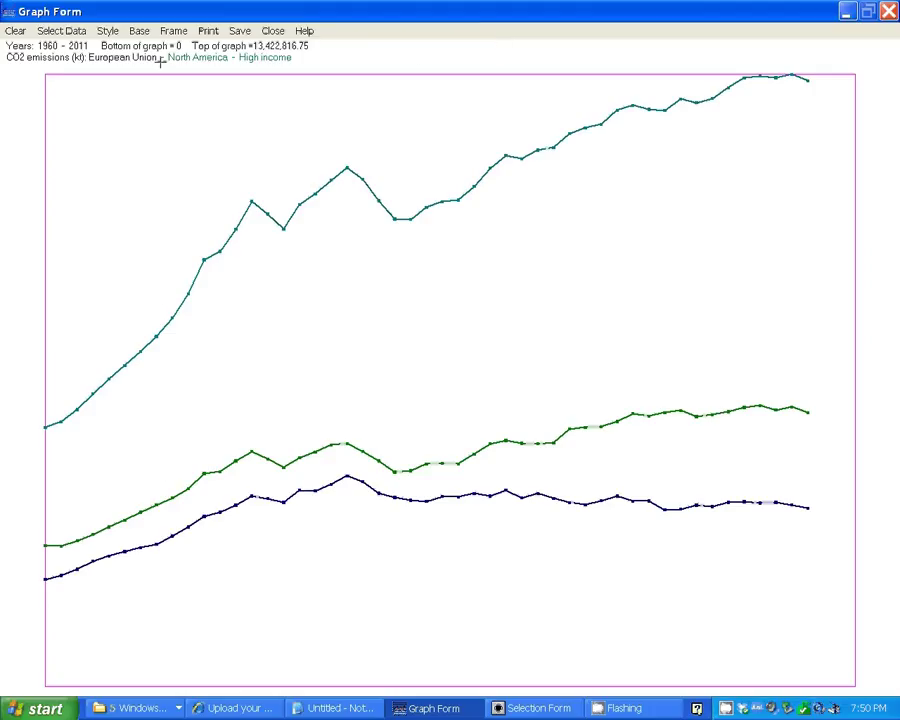
{"action": "left_click", "coordinate": [139, 30]}
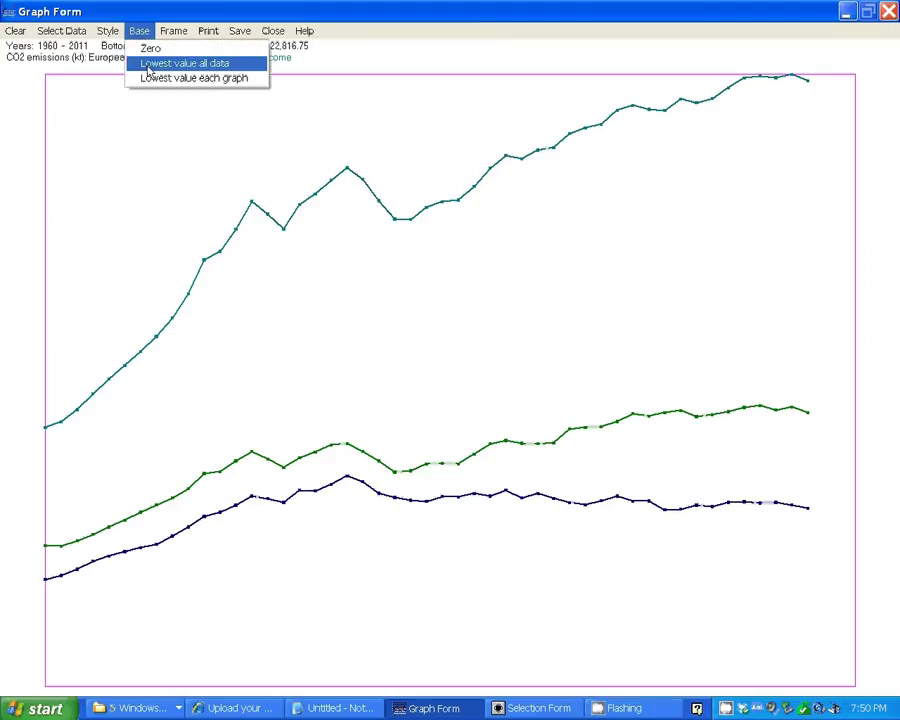
{"action": "left_click", "coordinate": [148, 68]}
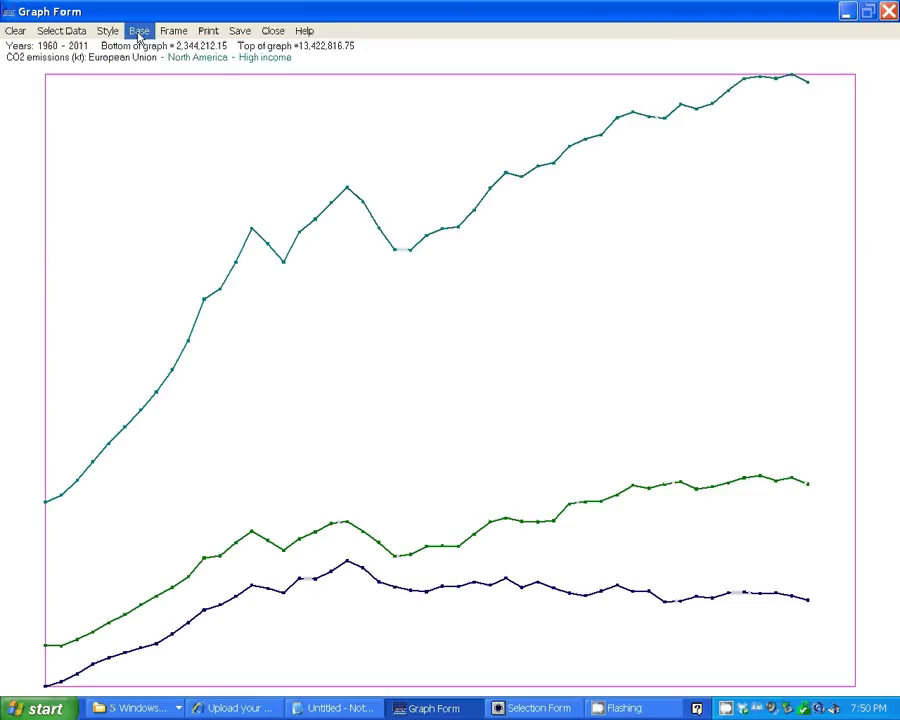
Set the base of the graph to the lowest value of each graph
{"action": "left_click", "coordinate": [139, 33]}
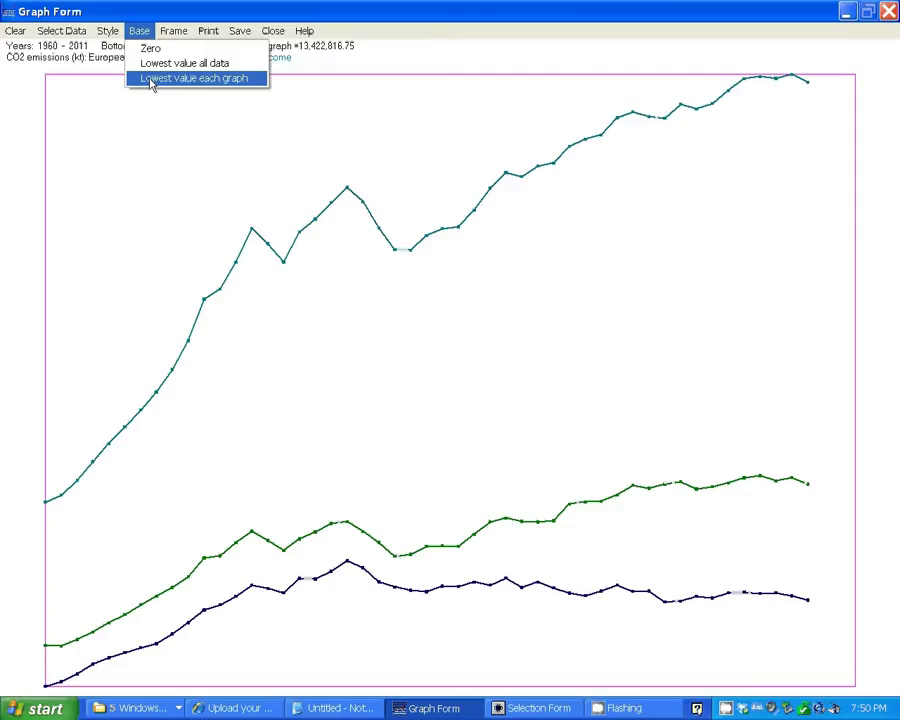
{"action": "left_click", "coordinate": [151, 80]}
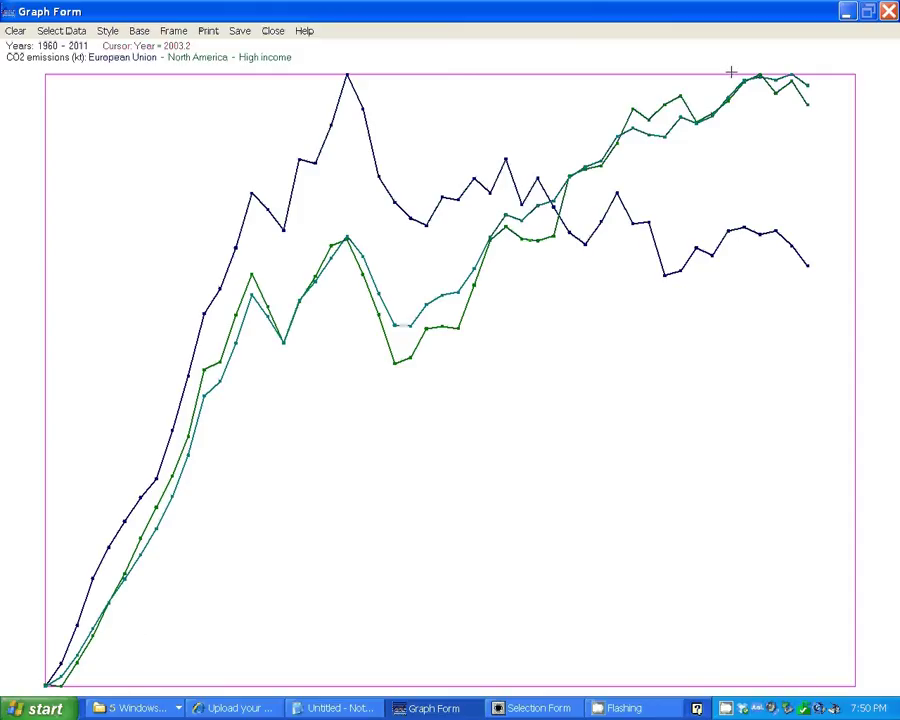
Hide the frame around the graph and show it again
{"action": "left_click", "coordinate": [174, 31]}
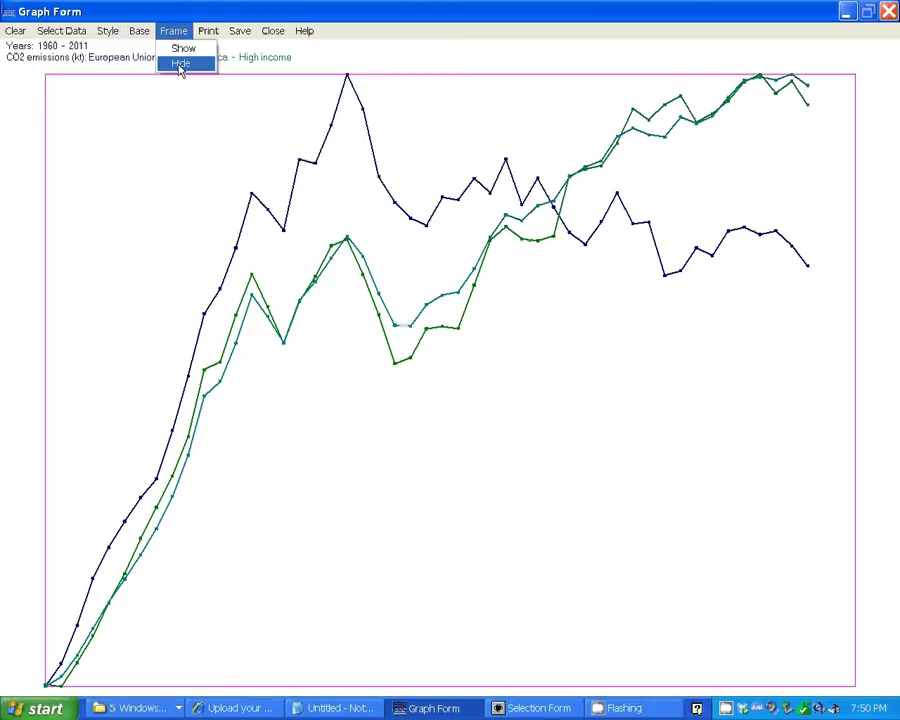
{"action": "left_click", "coordinate": [180, 64]}
{"action": "left_click", "coordinate": [178, 34]}
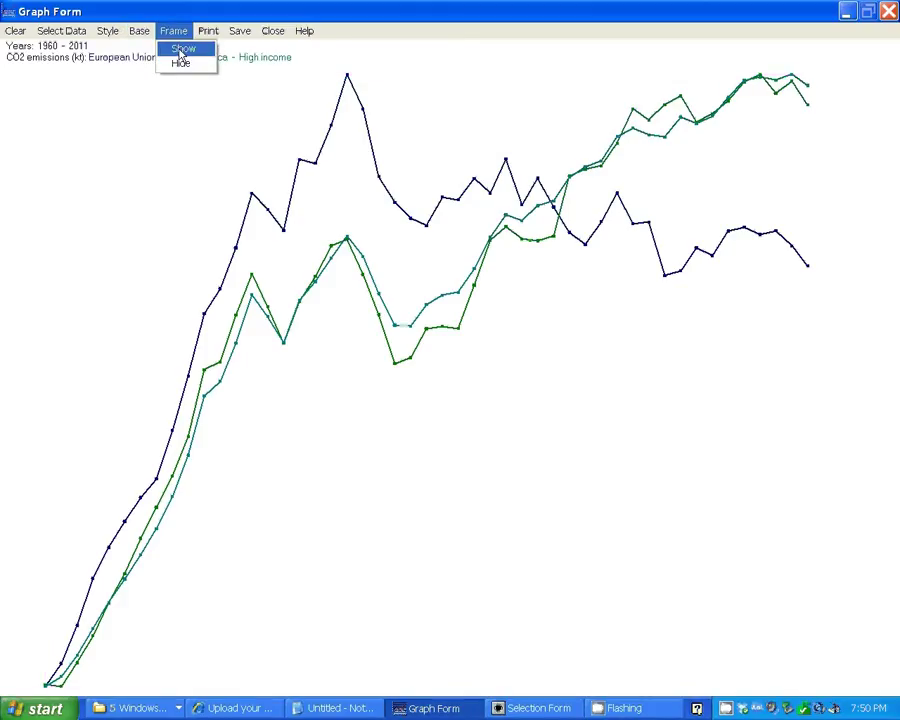
{"action": "left_click", "coordinate": [180, 49]}
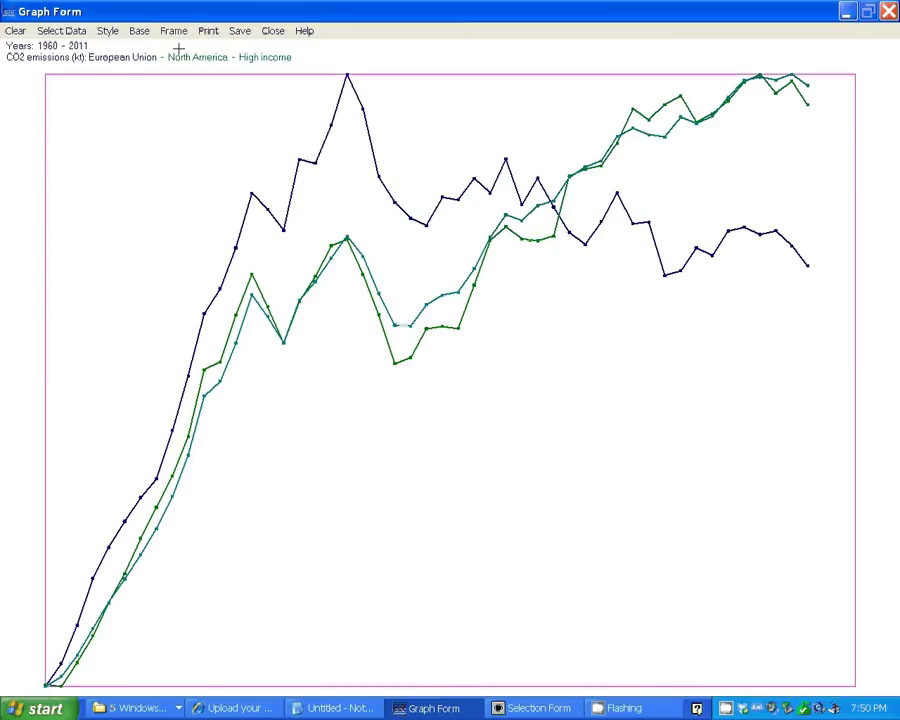
Save the current graph as an image file named graph1
{"action": "left_click", "coordinate": [241, 36]}
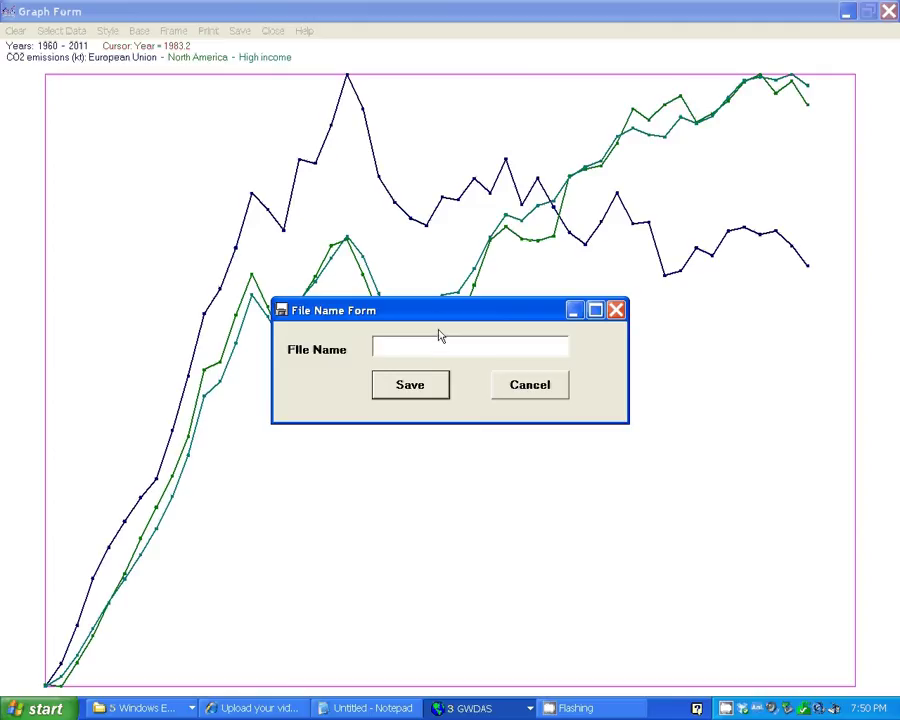
{"action": "type", "text": "graph1"}
{"action": "key", "text": "Return"}
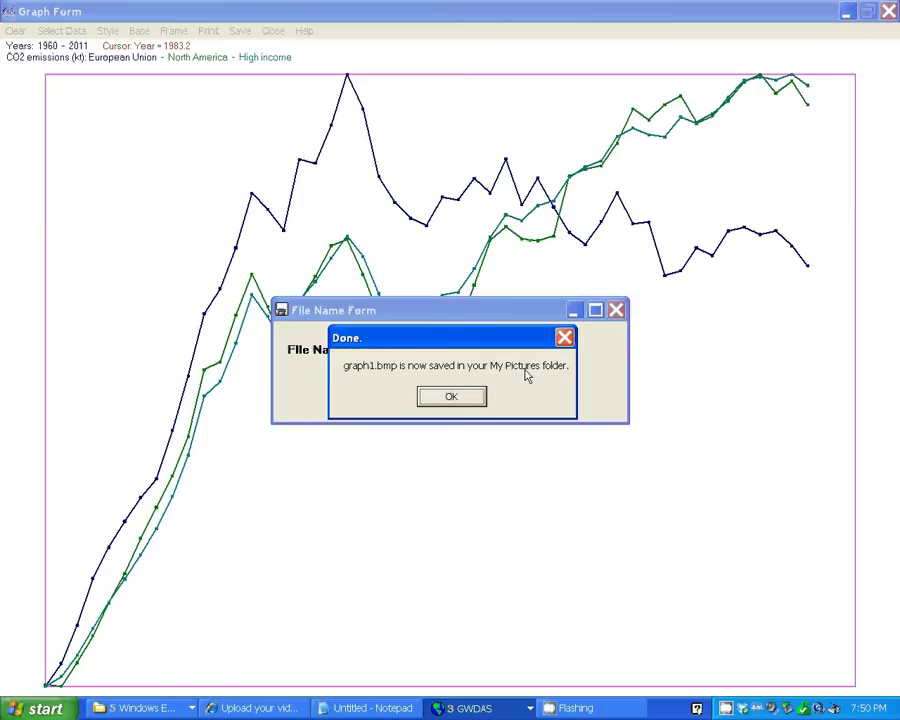
{"action": "left_click", "coordinate": [470, 401]}
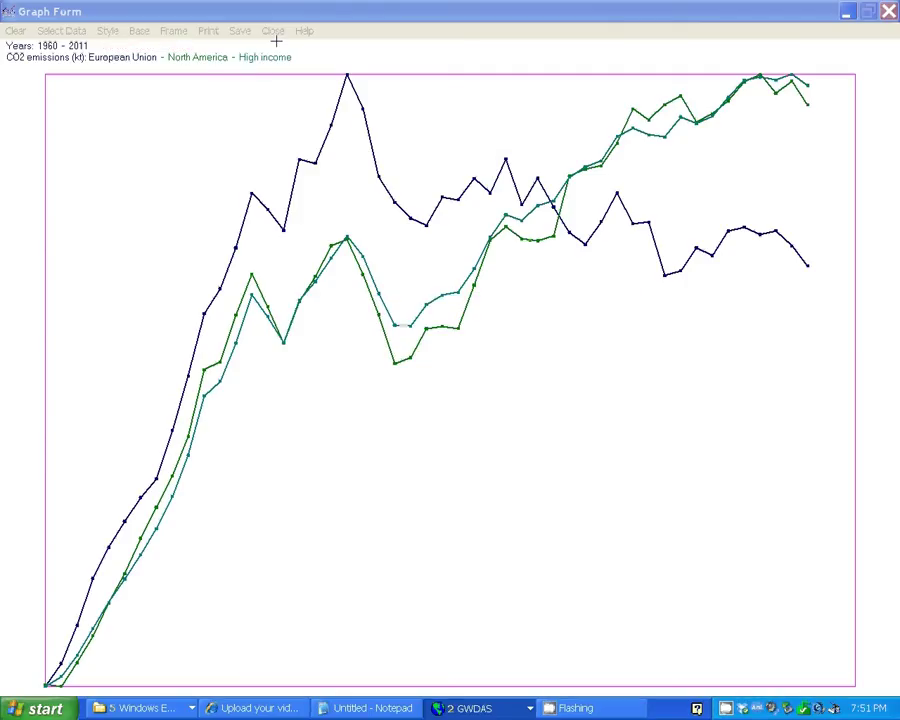
Clear the plotted graphs, graph CO2 emissions (kt) for High income: OECD and Low income, and close the graph
{"action": "left_click", "coordinate": [73, 34]}
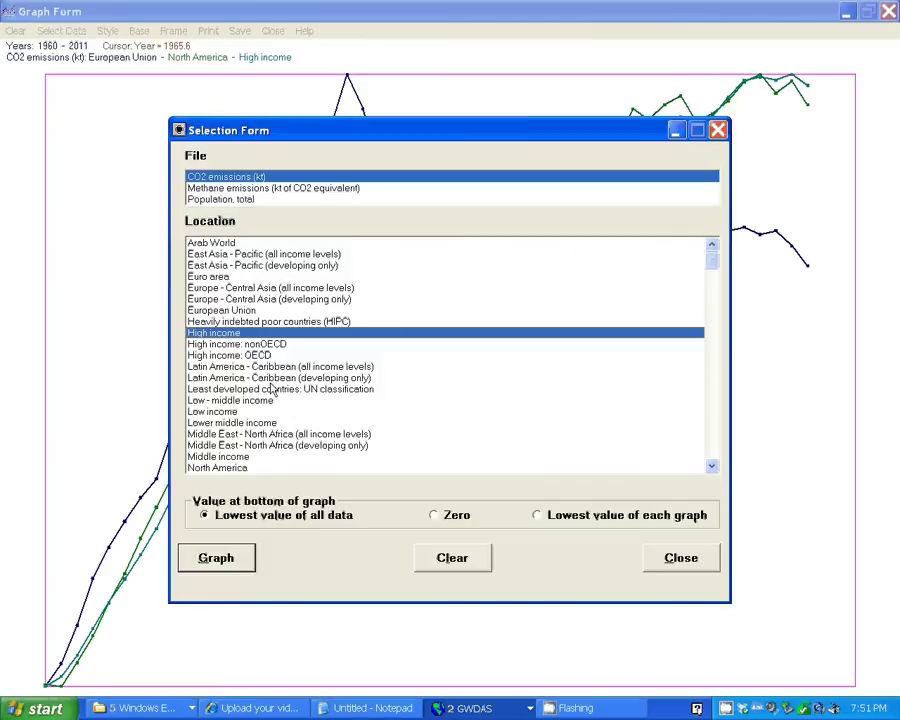
{"action": "left_click", "coordinate": [449, 559]}
{"action": "double_click", "coordinate": [248, 356]}
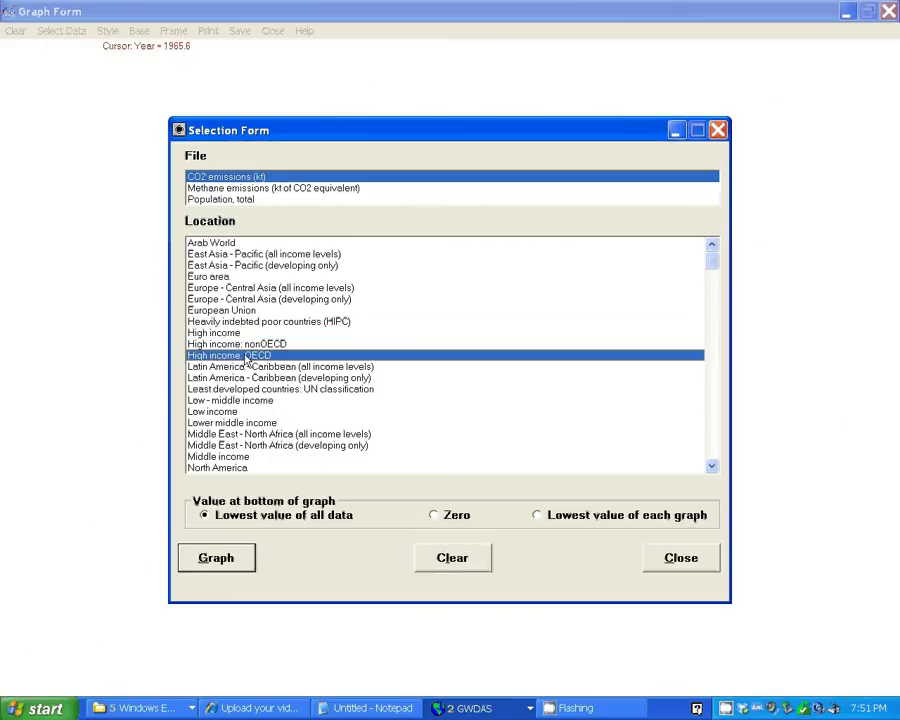
{"action": "left_click", "coordinate": [233, 412]}
{"action": "double_click", "coordinate": [233, 412]}
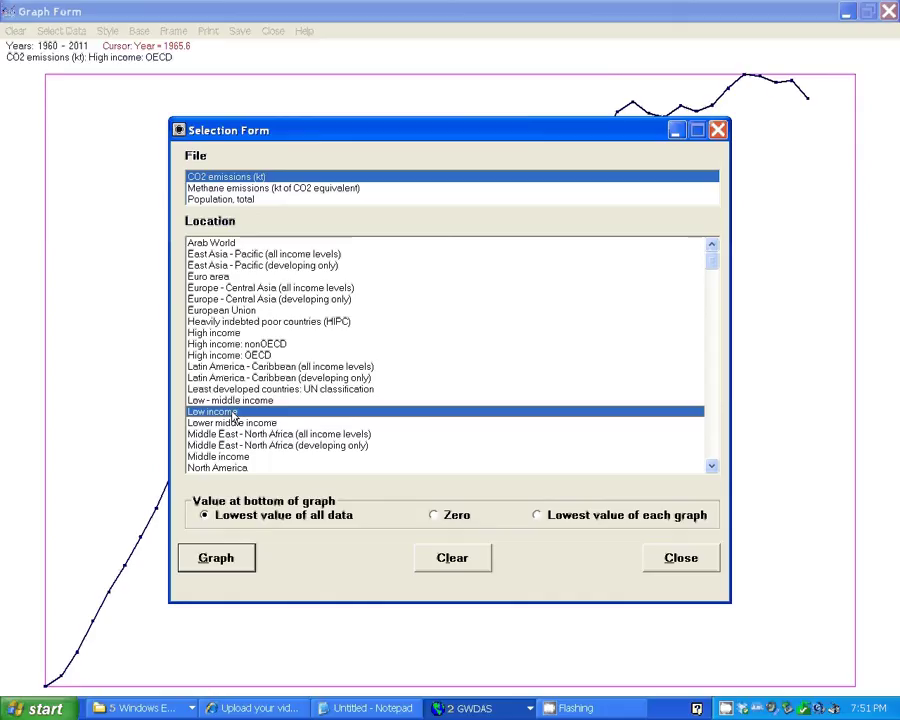
{"action": "left_click", "coordinate": [689, 566]}
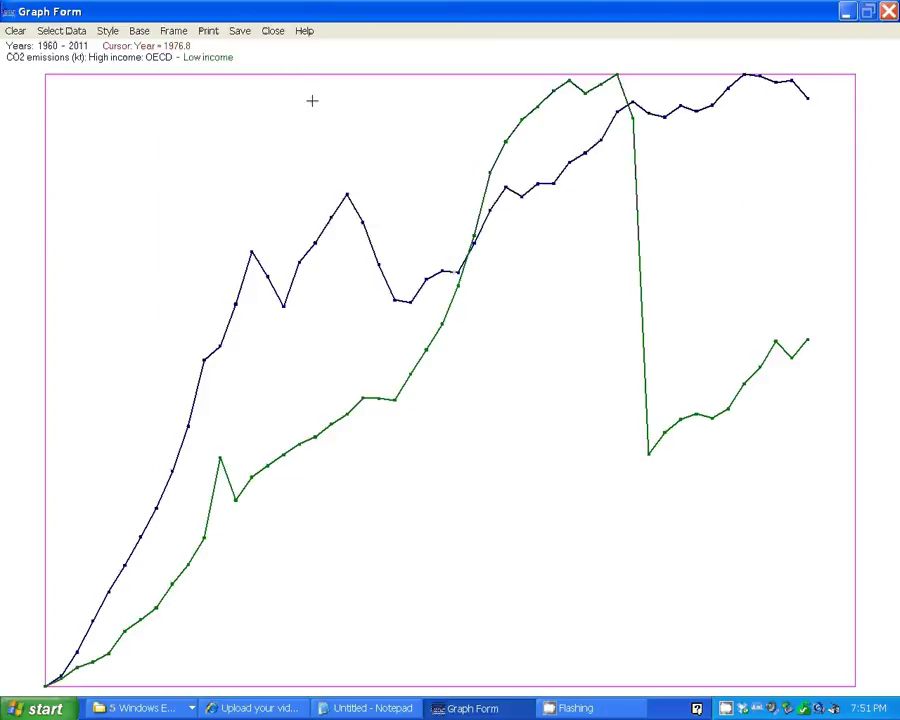
{"action": "left_click", "coordinate": [273, 32]}
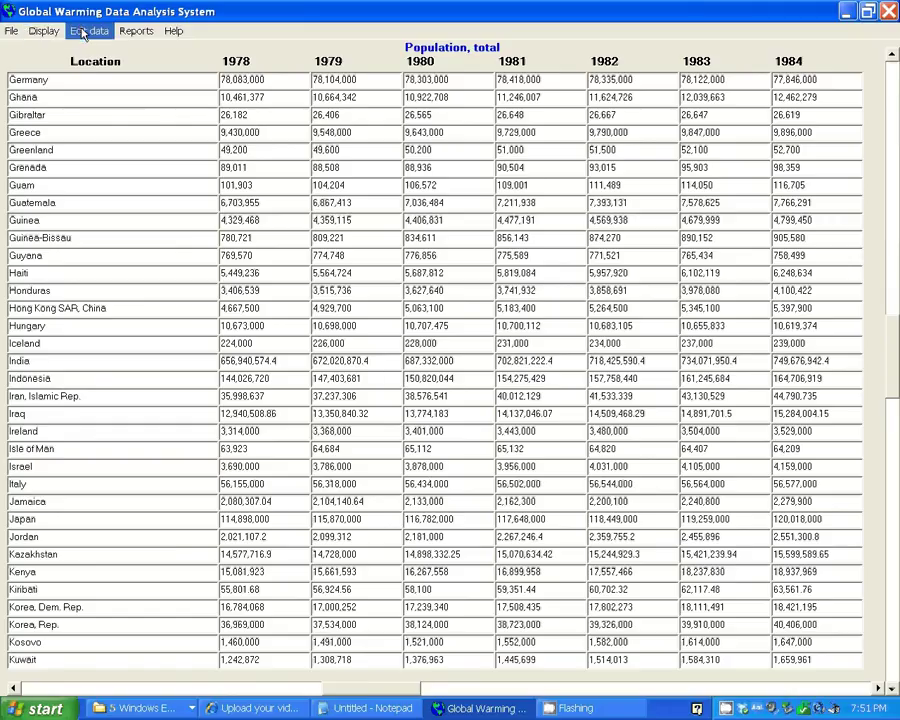
Combine the files by adding CO2 emissions (kt) and Methane emissions (kt of CO2 equivalent), with the description "combines emission (kt)"
{"action": "left_click", "coordinate": [84, 34]}
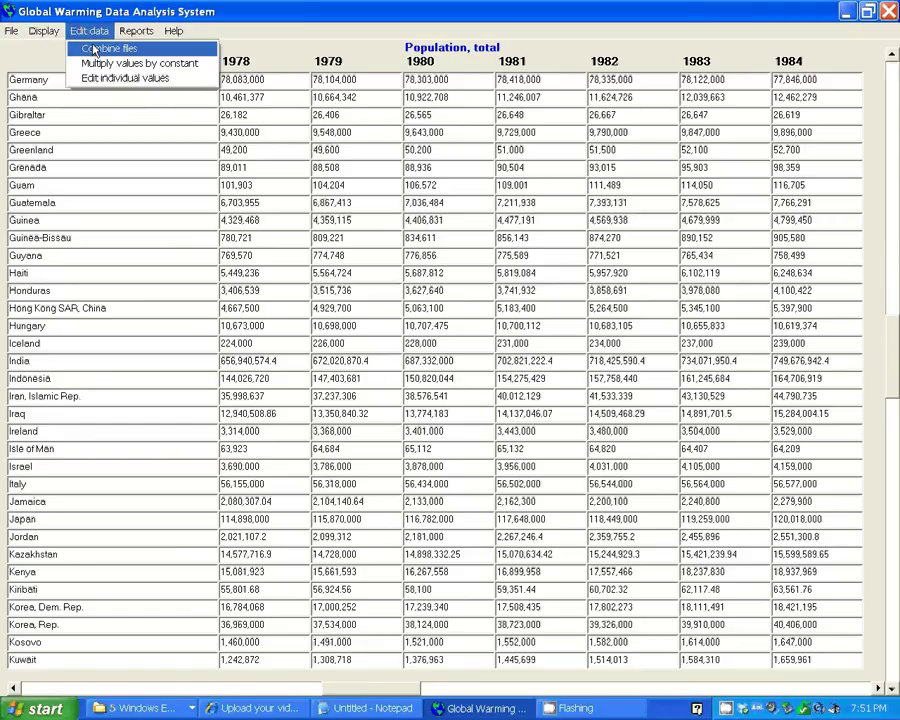
{"action": "left_click", "coordinate": [94, 49]}
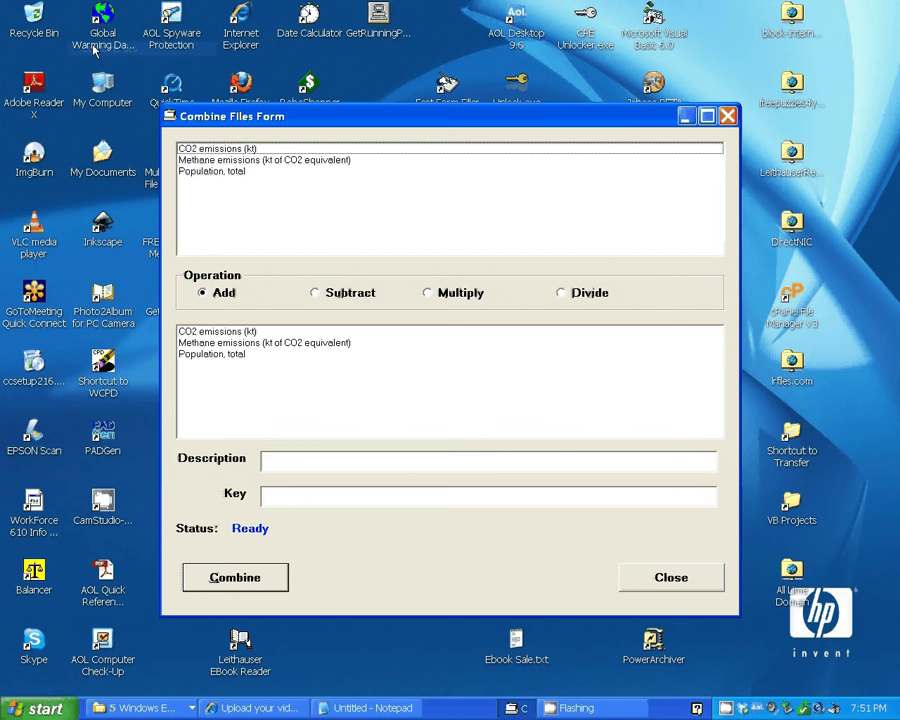
{"action": "left_click", "coordinate": [250, 151]}
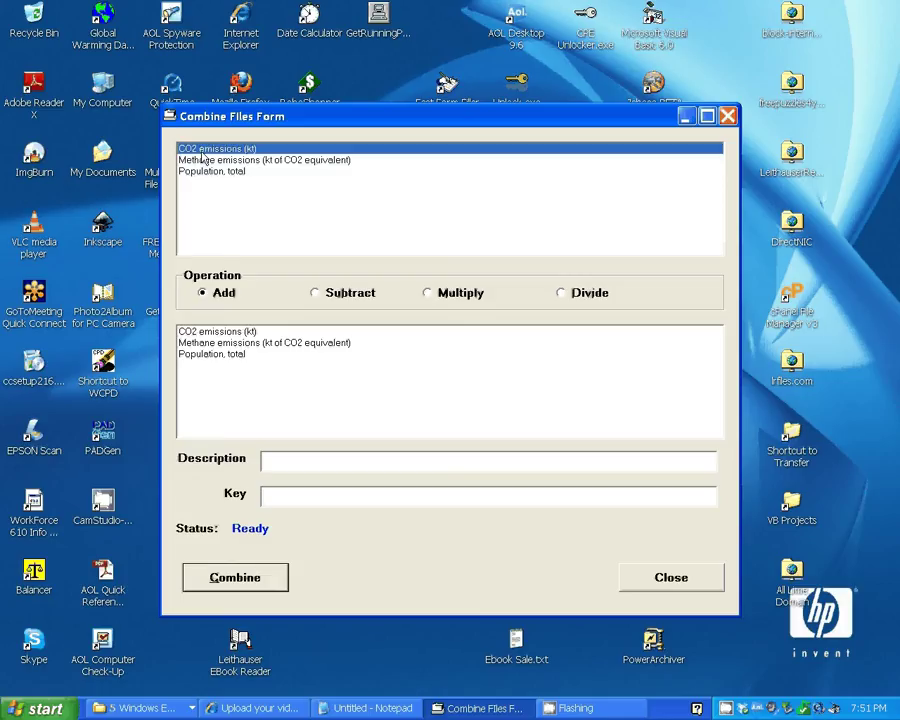
{"action": "left_click", "coordinate": [265, 343]}
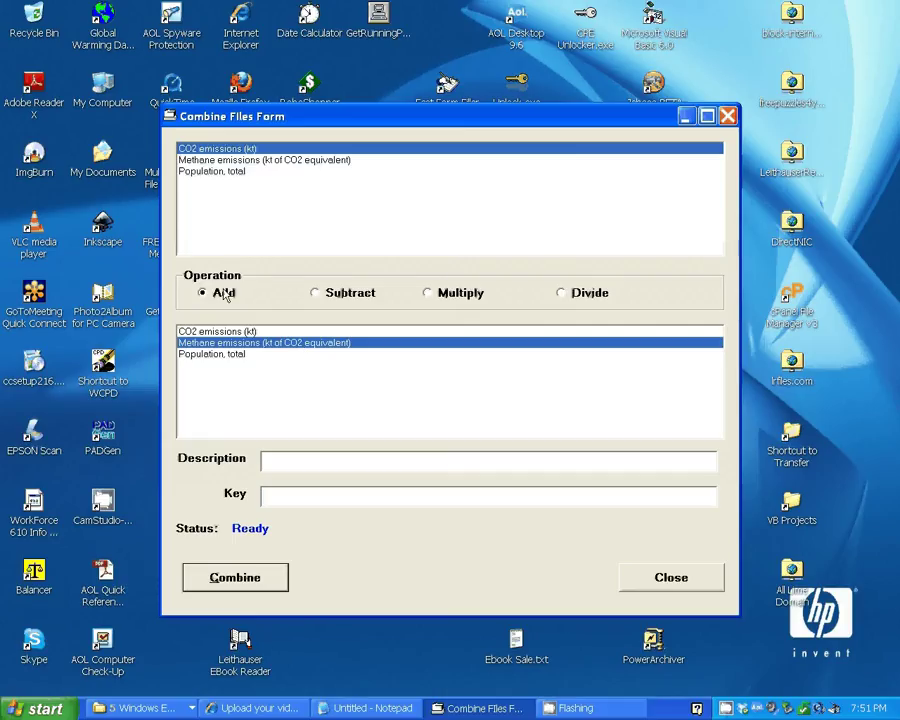
{"action": "left_click", "coordinate": [293, 459]}
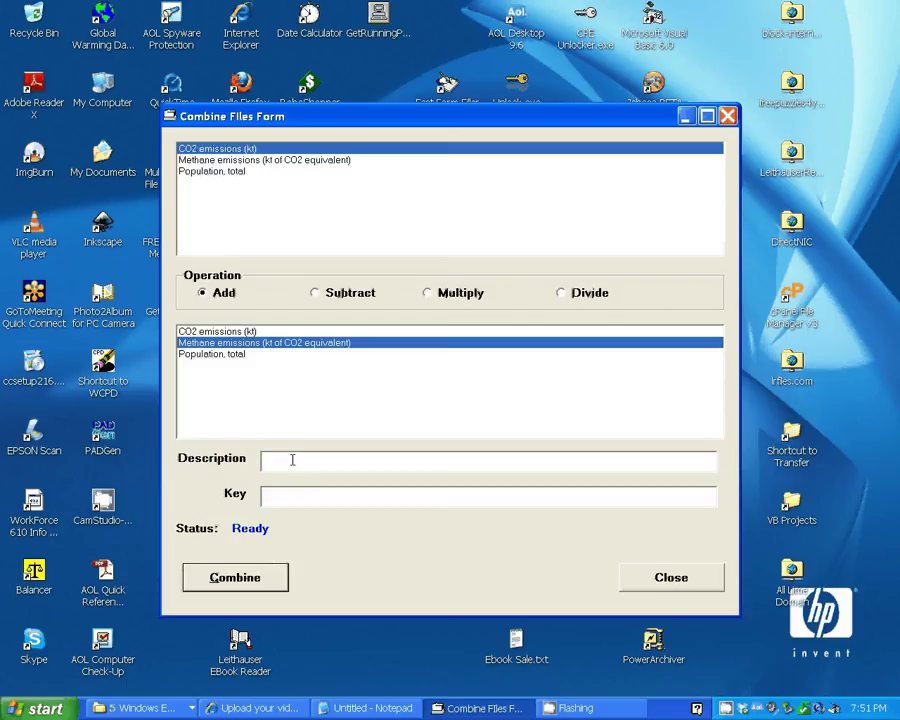
{"action": "type", "text": "combines emi"}
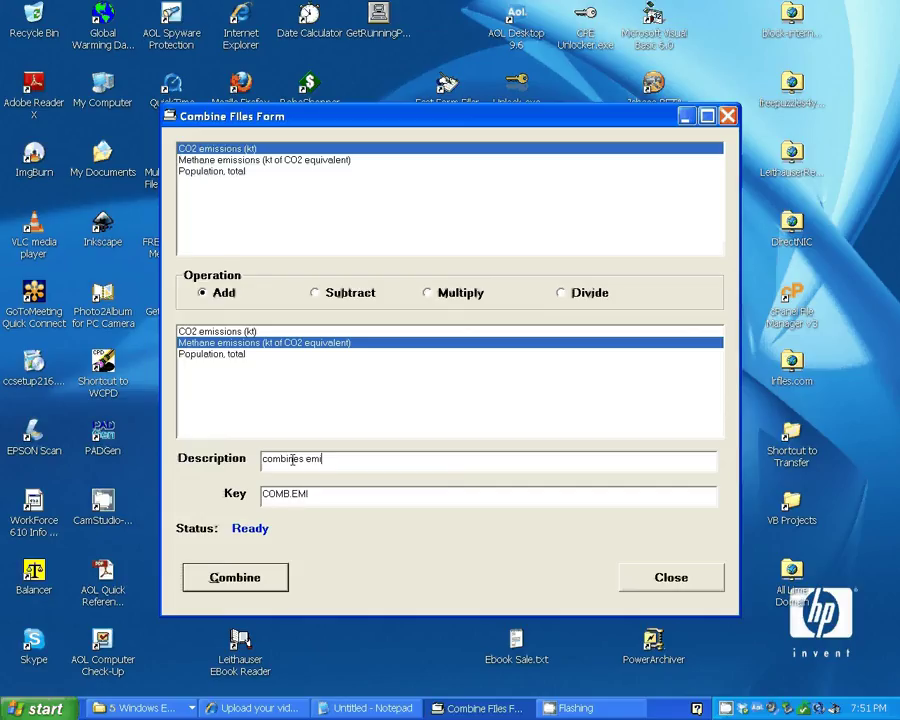
{"action": "type", "text": "ssion (kt)"}
{"action": "left_click", "coordinate": [238, 585]}
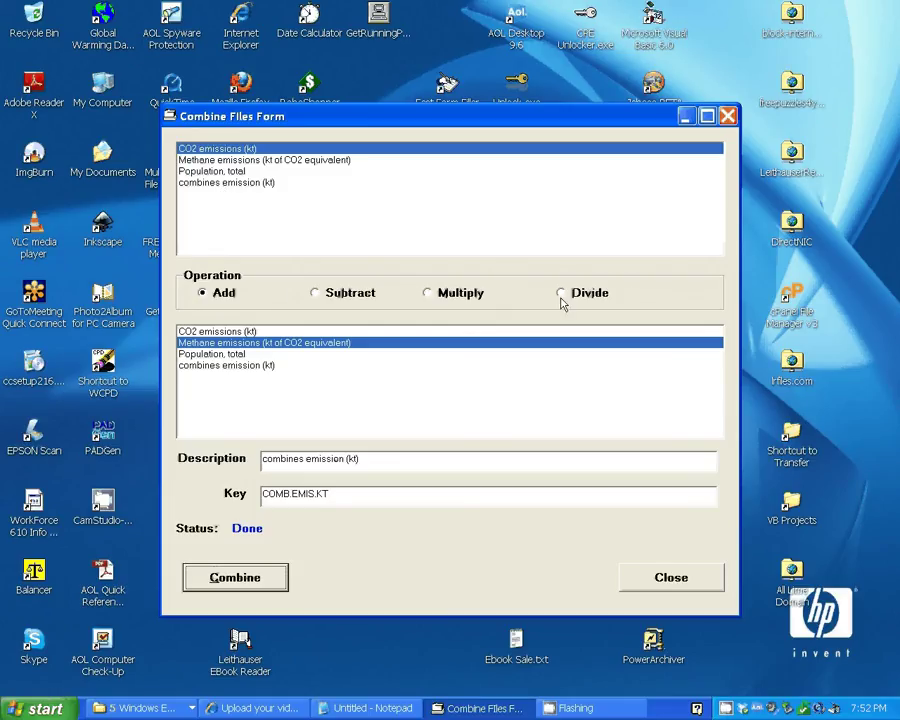
Set the next file combination to divide combines emission (kt) by Population, total
{"action": "left_click", "coordinate": [234, 186]}
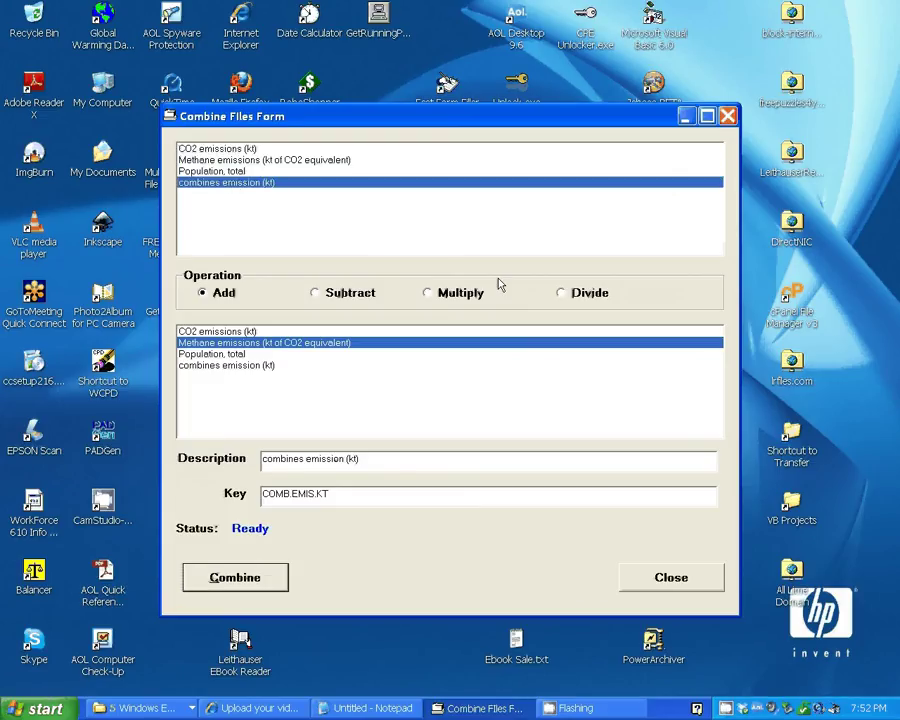
{"action": "left_click", "coordinate": [562, 294]}
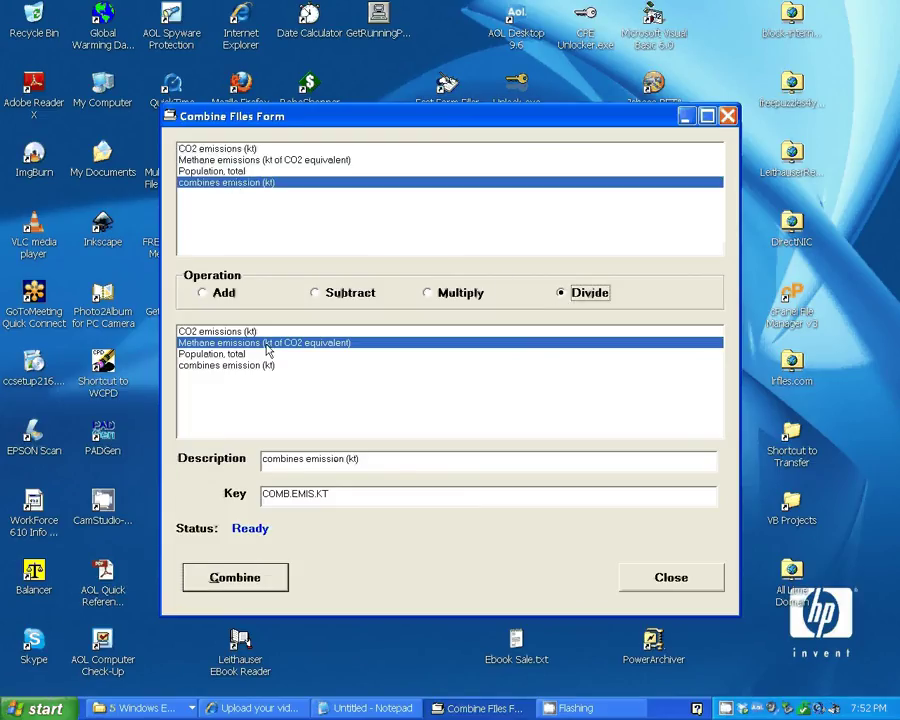
{"action": "left_click", "coordinate": [244, 354]}
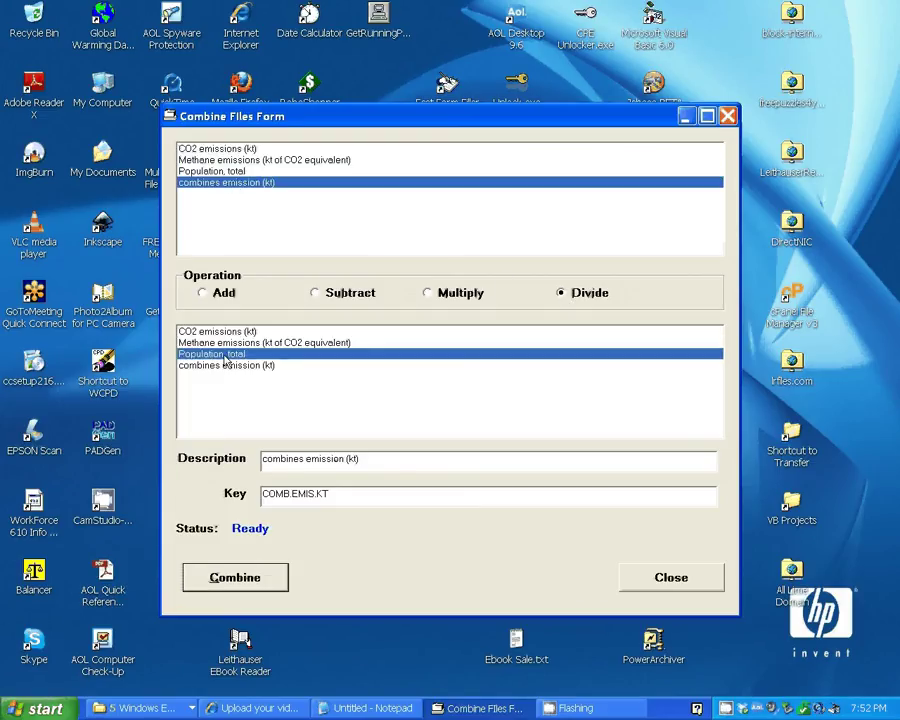
Change the description to "combined emissions per capita (kt)", combine the files and close the form
{"action": "left_click", "coordinate": [353, 458]}
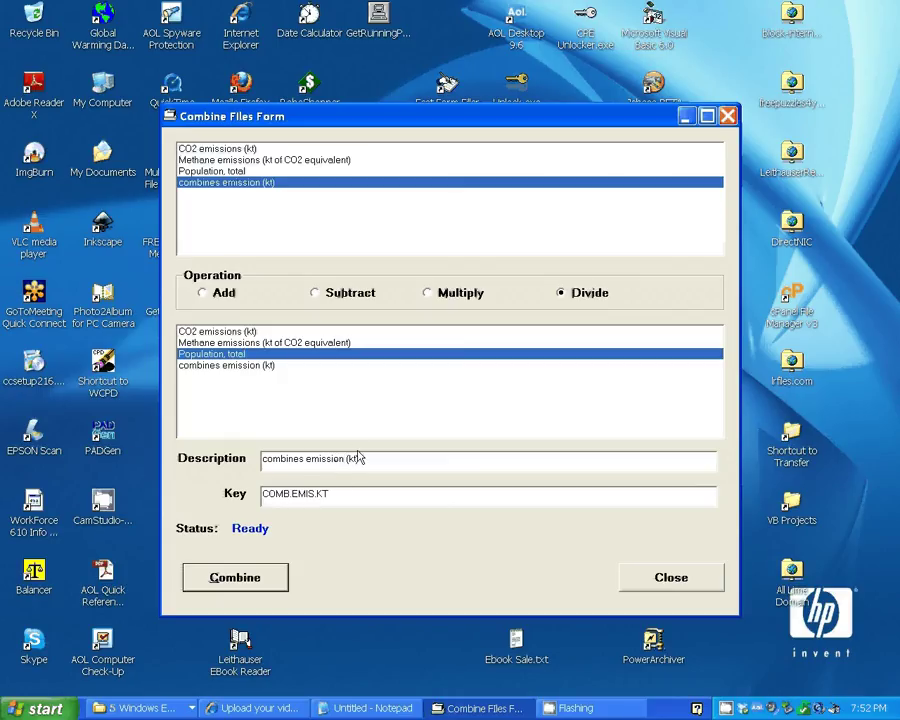
{"action": "left_click", "coordinate": [305, 458]}
{"action": "key", "text": "BackSpace"}
{"action": "type", "text": "d"}
{"action": "left_click", "coordinate": [346, 458]}
{"action": "type", "text": "s per"}
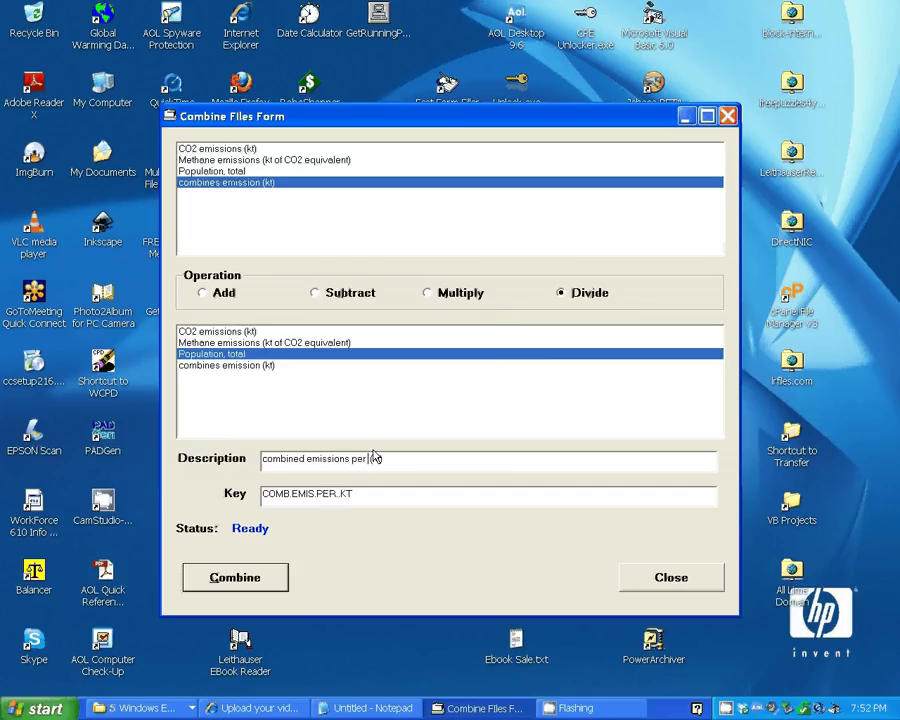
{"action": "type", "text": "capi"}
{"action": "type", "text": "ta "}
{"action": "type", "text": "."}
{"action": "left_click", "coordinate": [244, 578]}
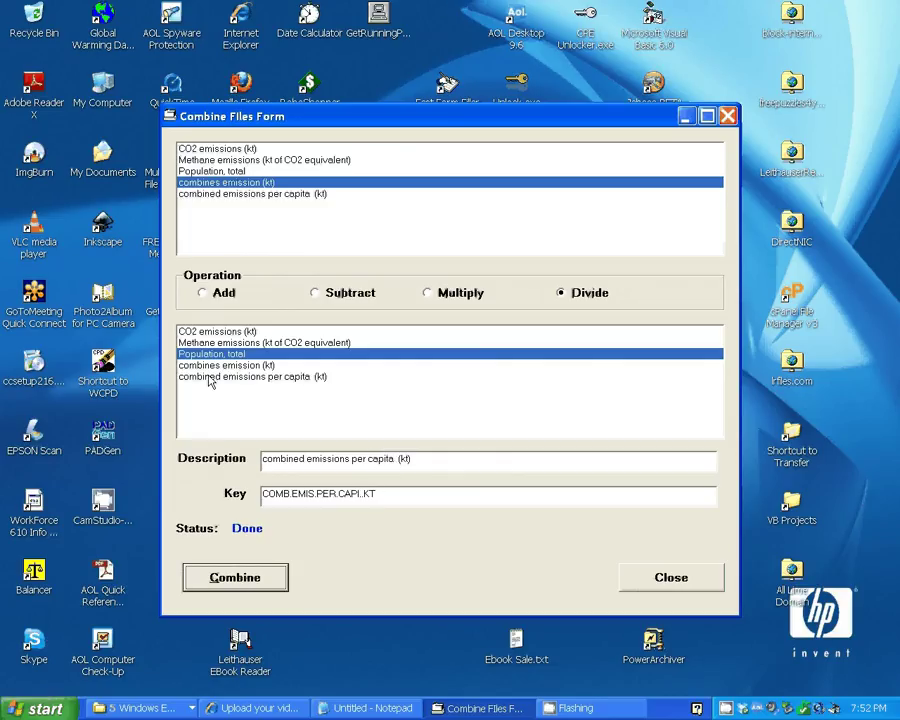
{"action": "left_click", "coordinate": [253, 377]}
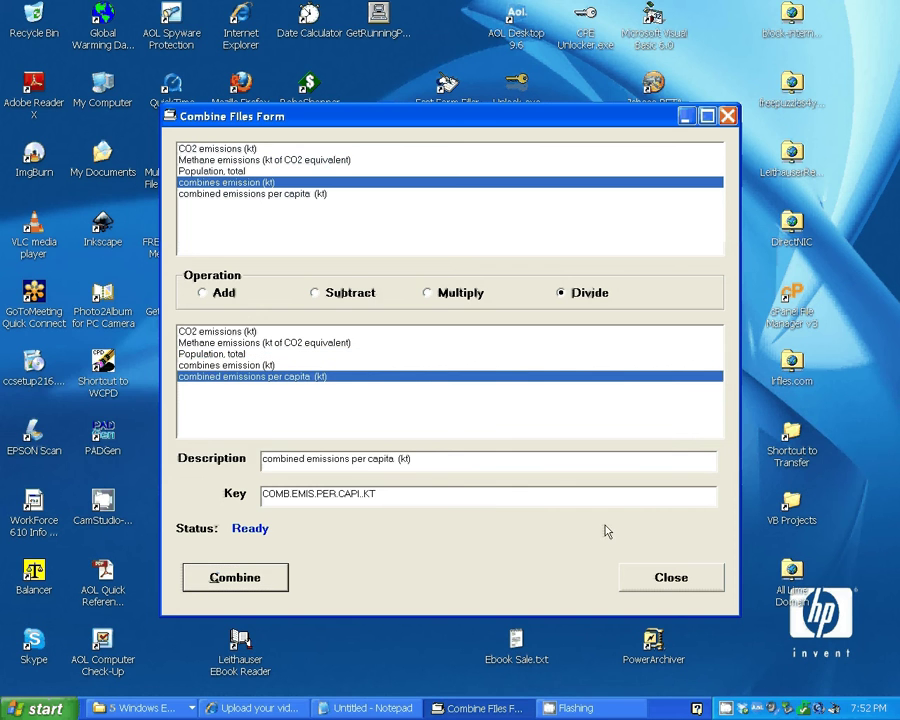
{"action": "left_click", "coordinate": [670, 578]}
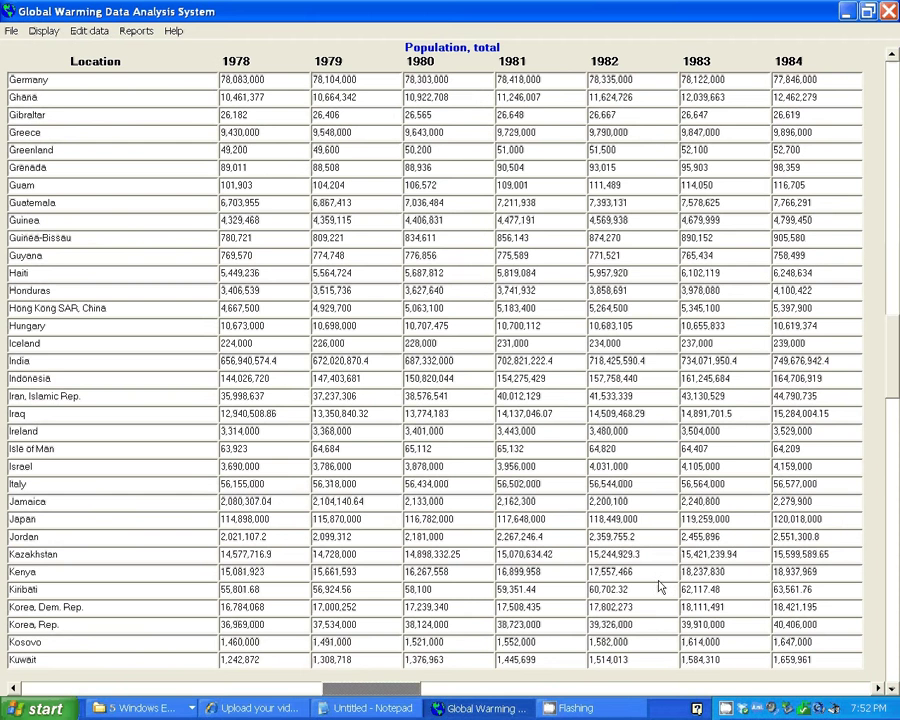
Set up a multiplication of the combined emissions per capita (kt) file by the constant 1000
{"action": "left_click", "coordinate": [88, 30]}
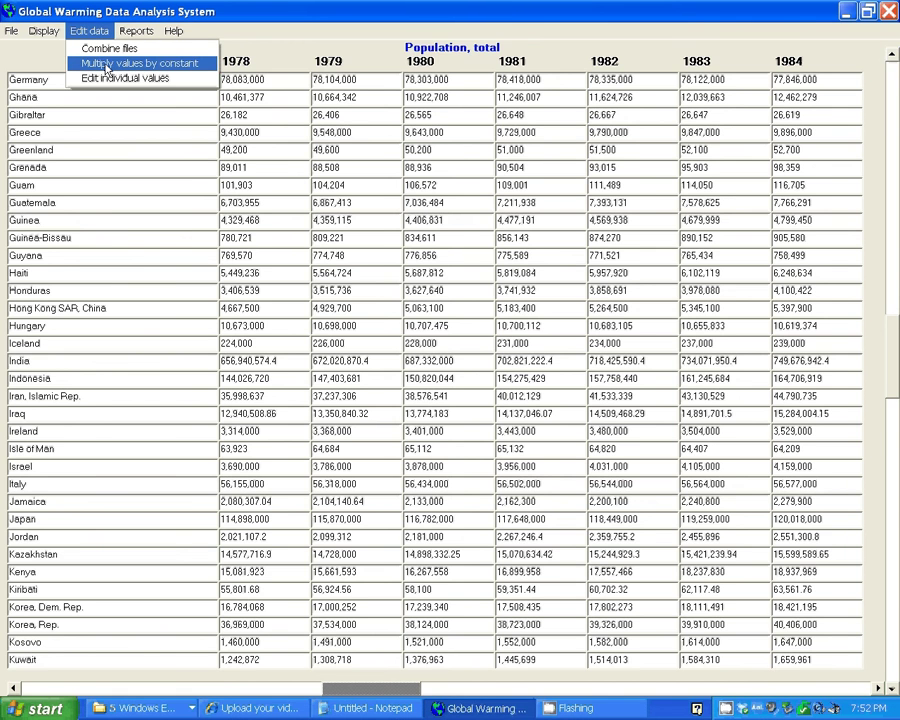
{"action": "left_click", "coordinate": [106, 67]}
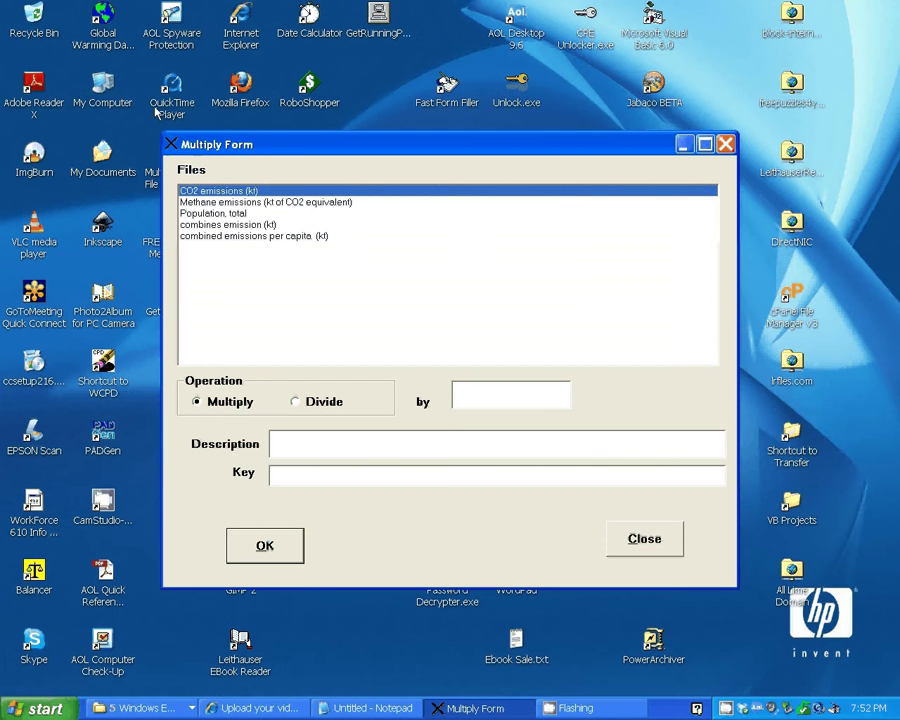
{"action": "left_click", "coordinate": [253, 238]}
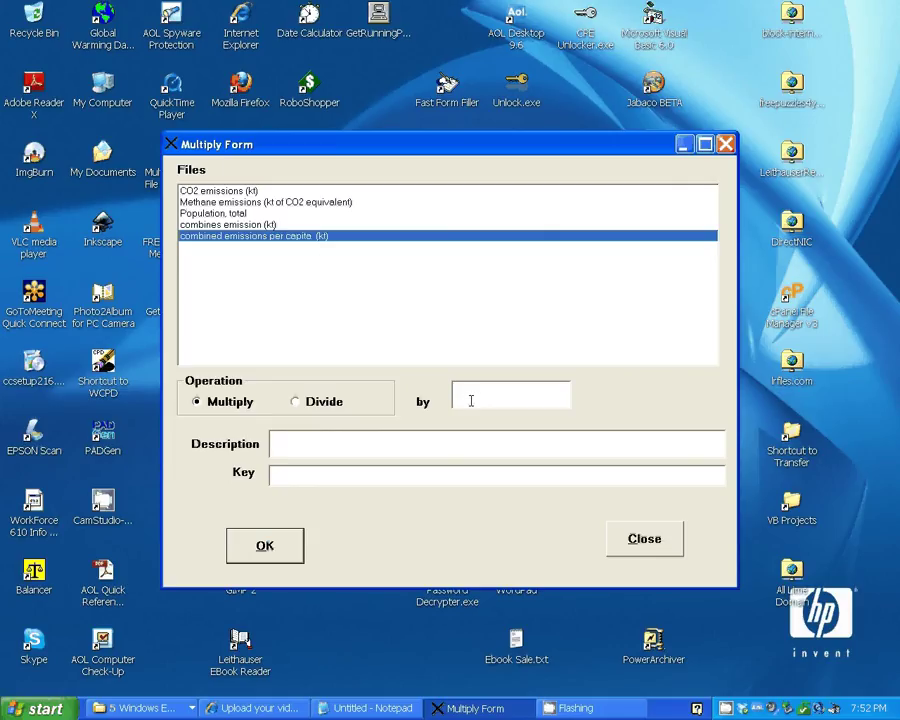
{"action": "left_click", "coordinate": [471, 400]}
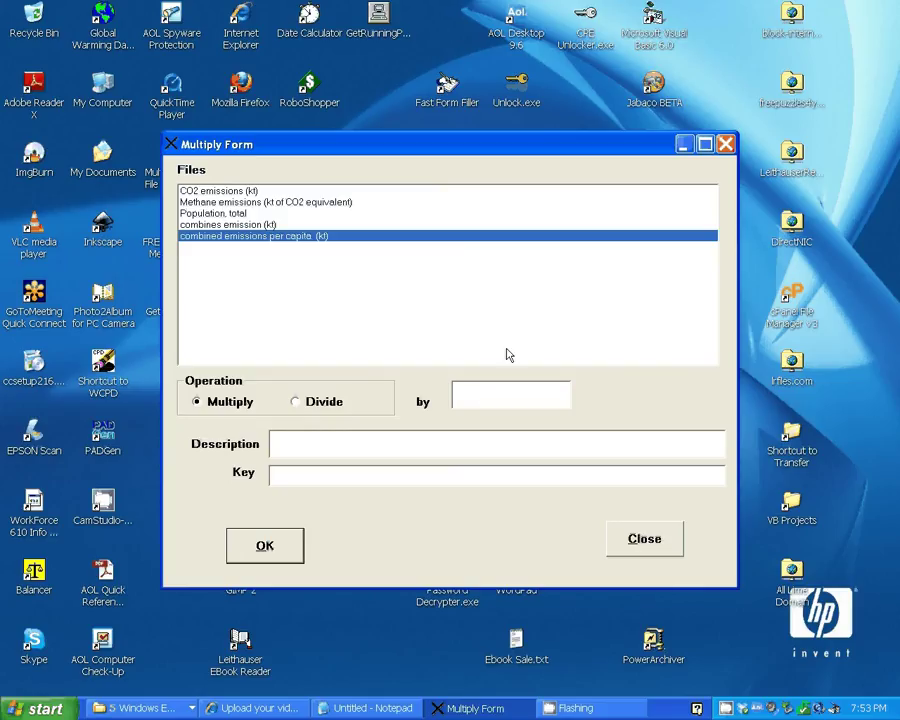
{"action": "type", "text": "1000"}
Describe the multiplied file as "per capita emissions (tons)", create it and close the form
{"action": "left_click", "coordinate": [328, 443]}
{"action": "type", "text": "per"}
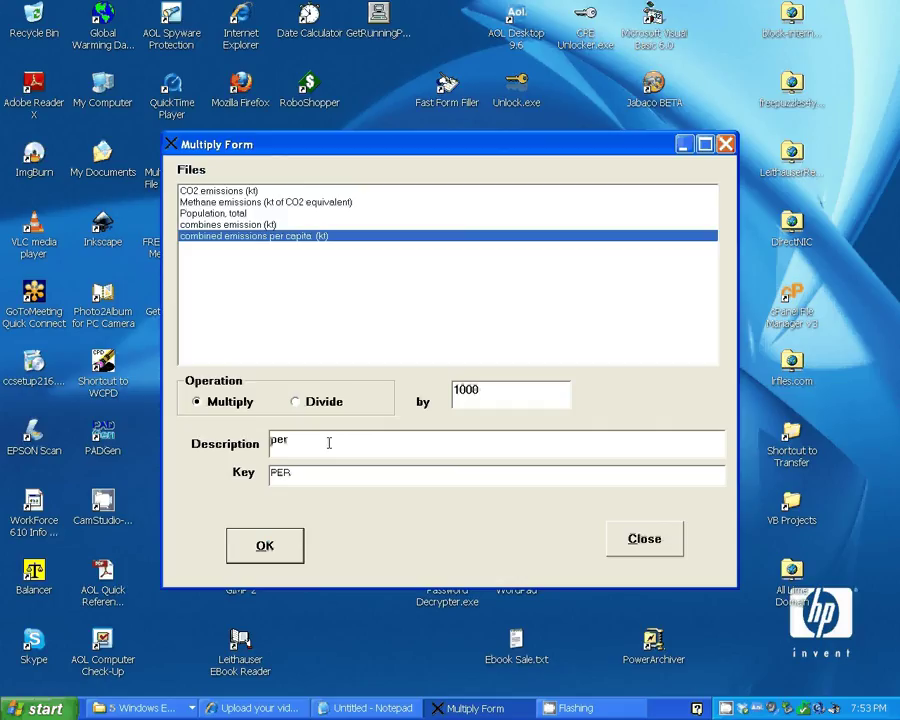
{"action": "type", "text": " capita we"}
{"action": "key", "text": "BackSpace"}
{"action": "key", "text": "BackSpace"}
{"action": "type", "text": "em"}
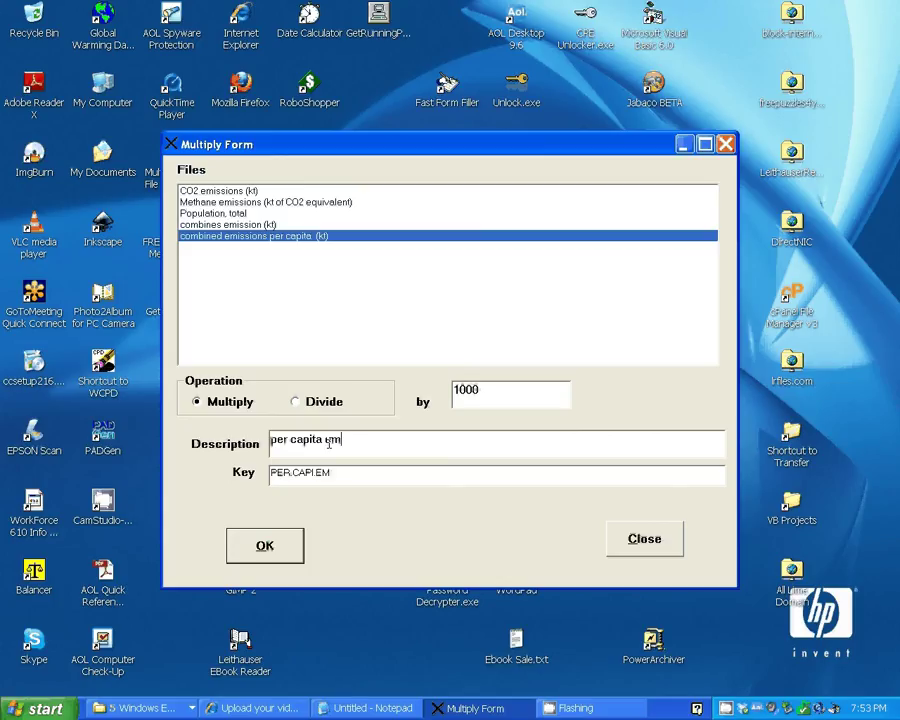
{"action": "type", "text": "issions (tons)"}
{"action": "key", "text": "Return"}
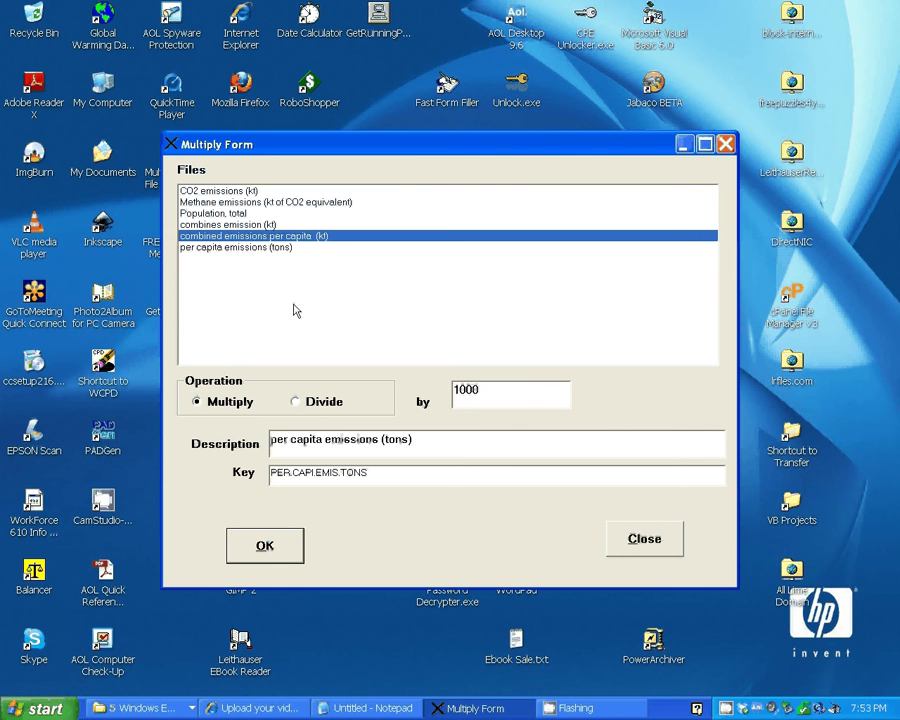
{"action": "left_click", "coordinate": [627, 541]}
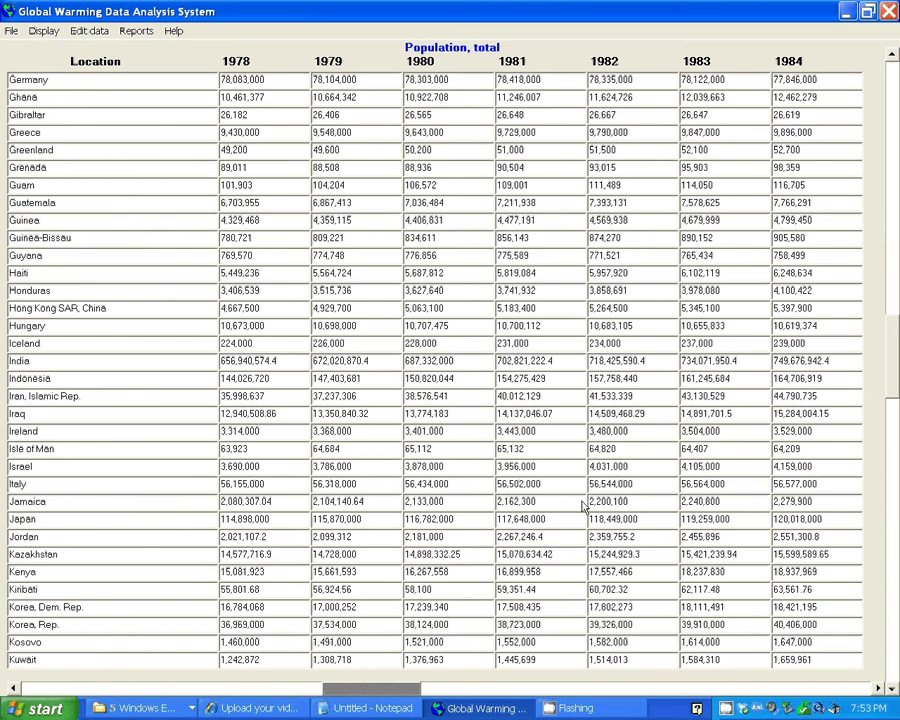
Display the per capita emissions (tons) file as a chart
{"action": "left_click", "coordinate": [41, 34]}
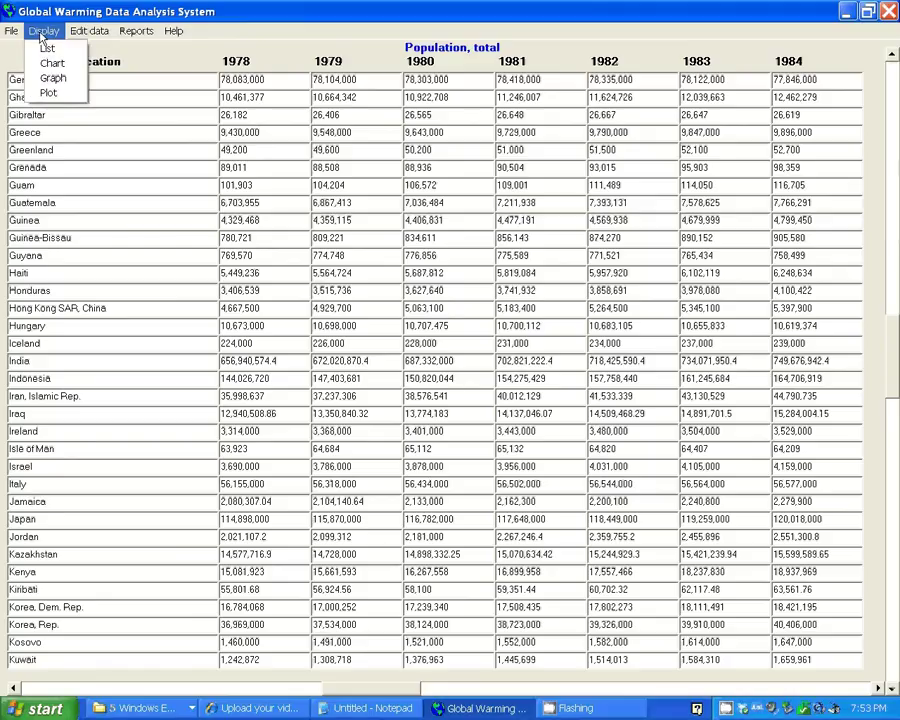
{"action": "left_click", "coordinate": [49, 64]}
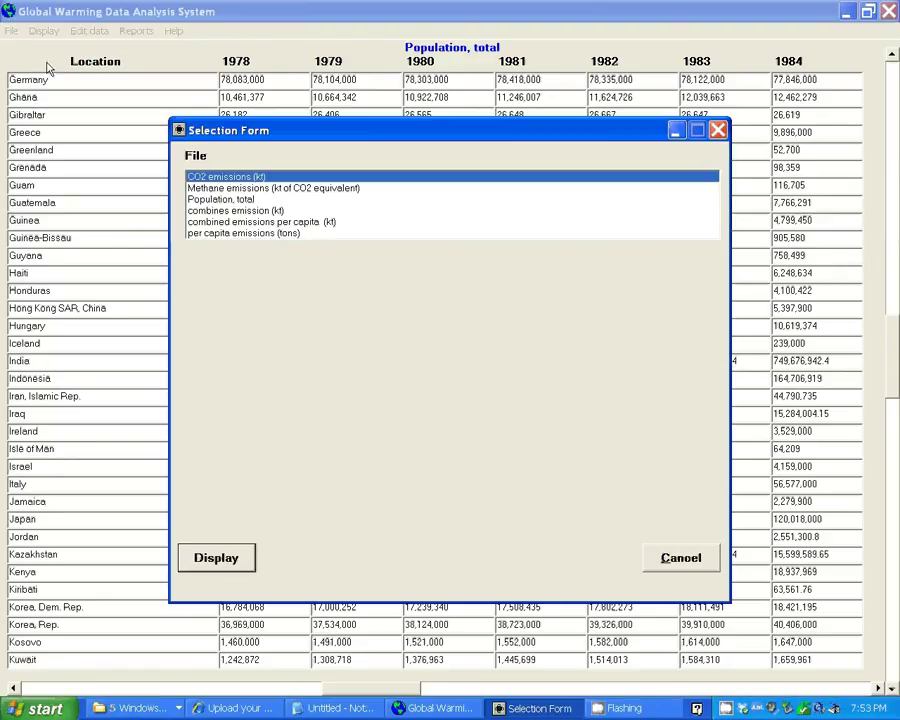
{"action": "left_click", "coordinate": [263, 233]}
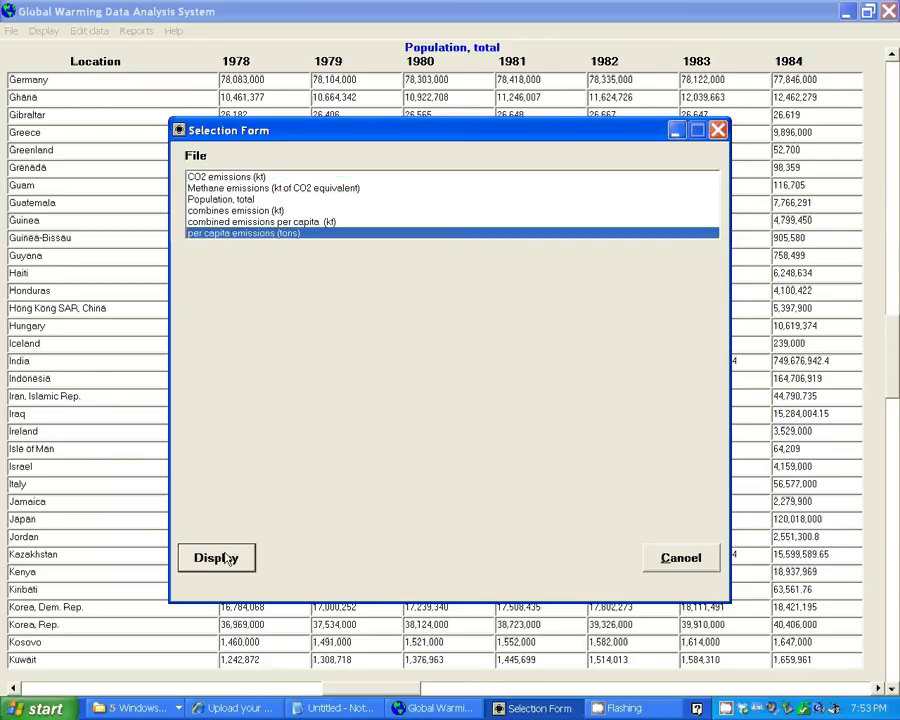
{"action": "left_click", "coordinate": [217, 556]}
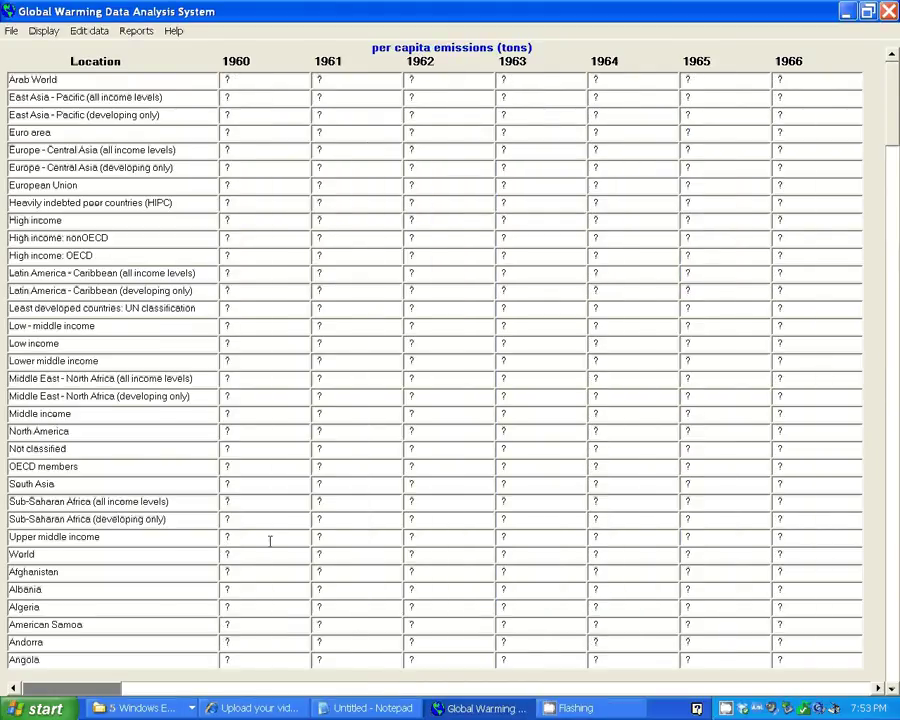
Open individual value editing for the per capita emissions (tons) file and choose United States with the year 2011
{"action": "left_click_drag", "start_coordinate": [112, 690], "coordinate": [585, 697]}
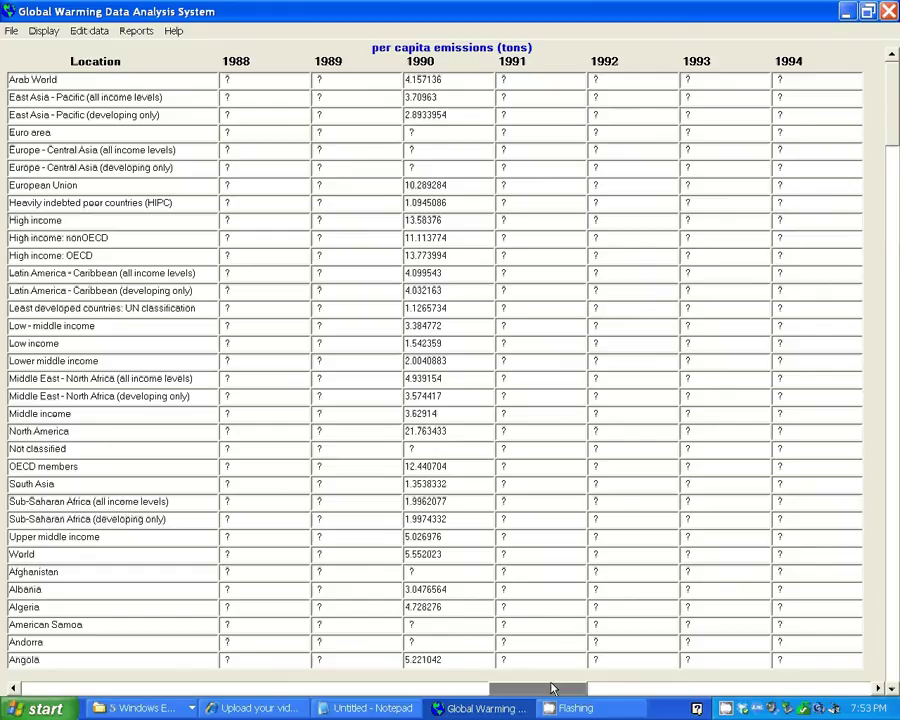
{"action": "mouse_move", "coordinate": [552, 689]}
{"action": "left_mouse_down"}
{"action": "mouse_move", "coordinate": [560, 691]}
{"action": "mouse_move", "coordinate": [556, 678]}
{"action": "left_mouse_up"}
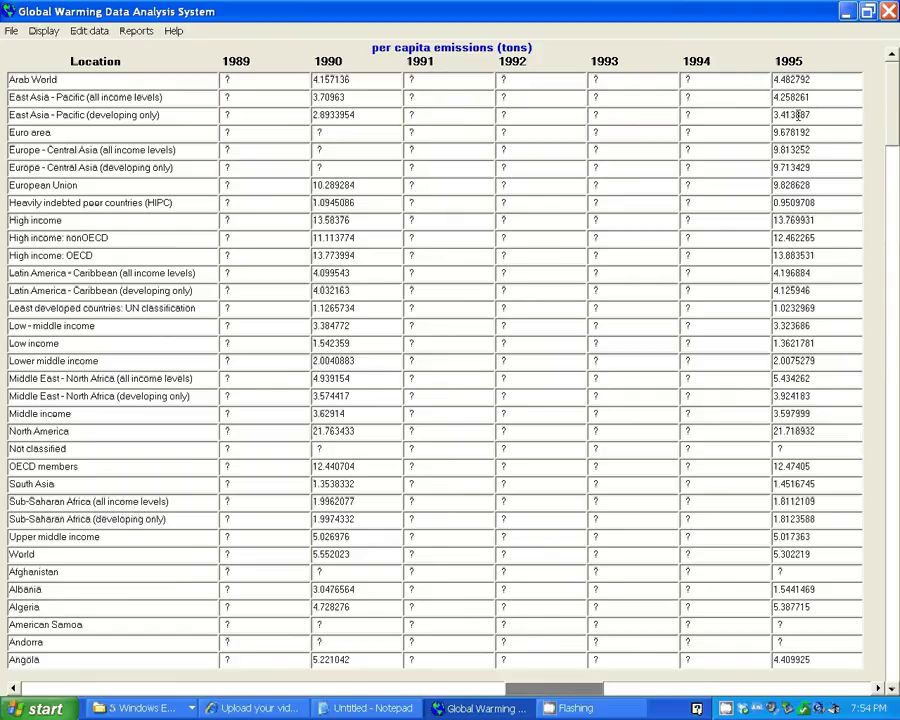
{"action": "left_click", "coordinate": [74, 31]}
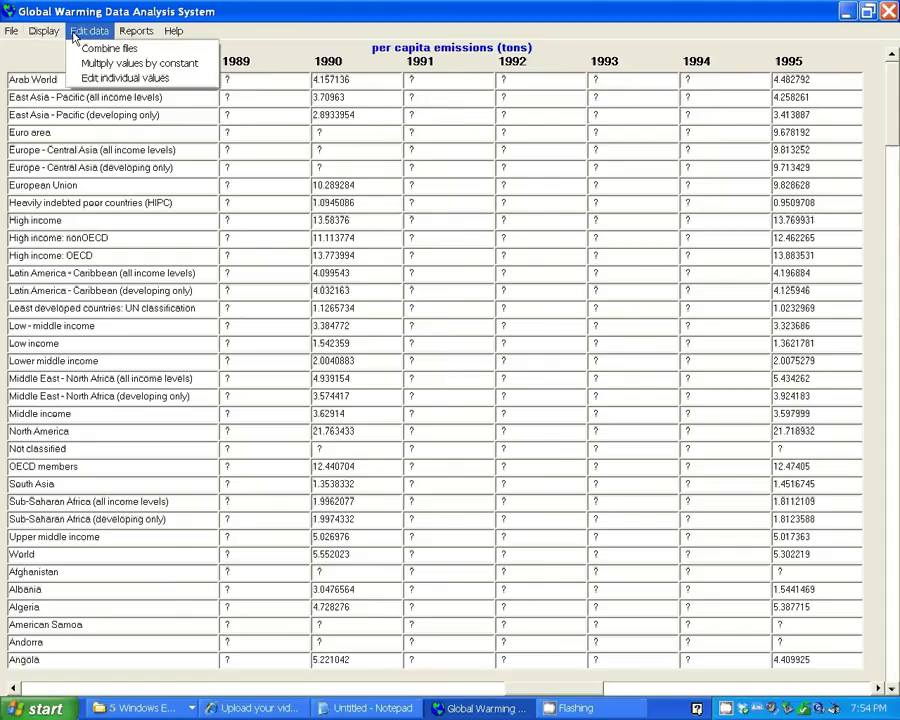
{"action": "left_click", "coordinate": [104, 80]}
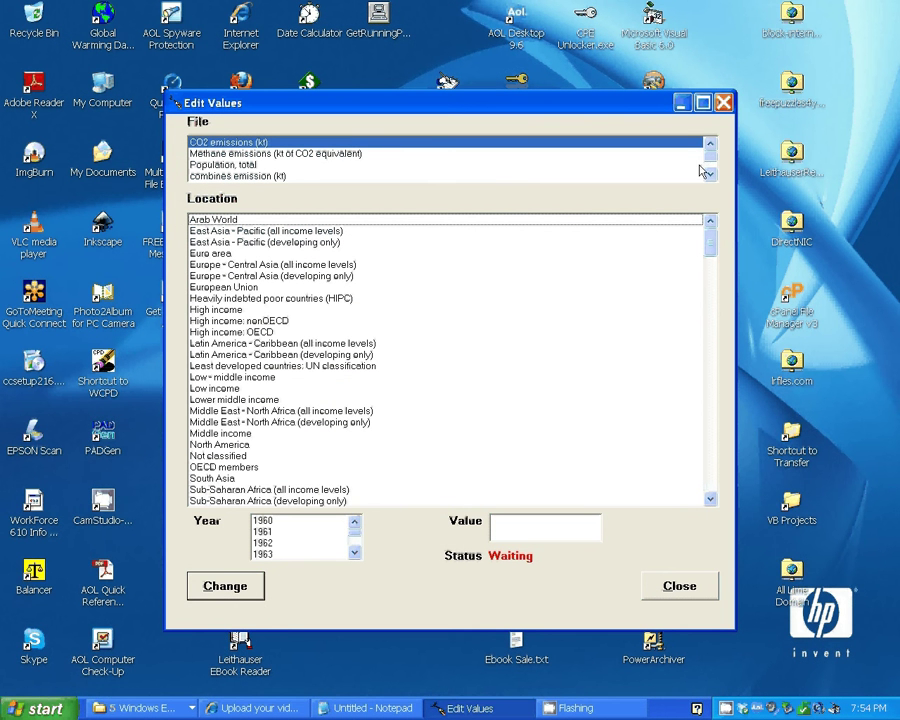
{"action": "scroll", "coordinate": [700, 170], "scroll_direction": "down", "scroll_amount": 1}
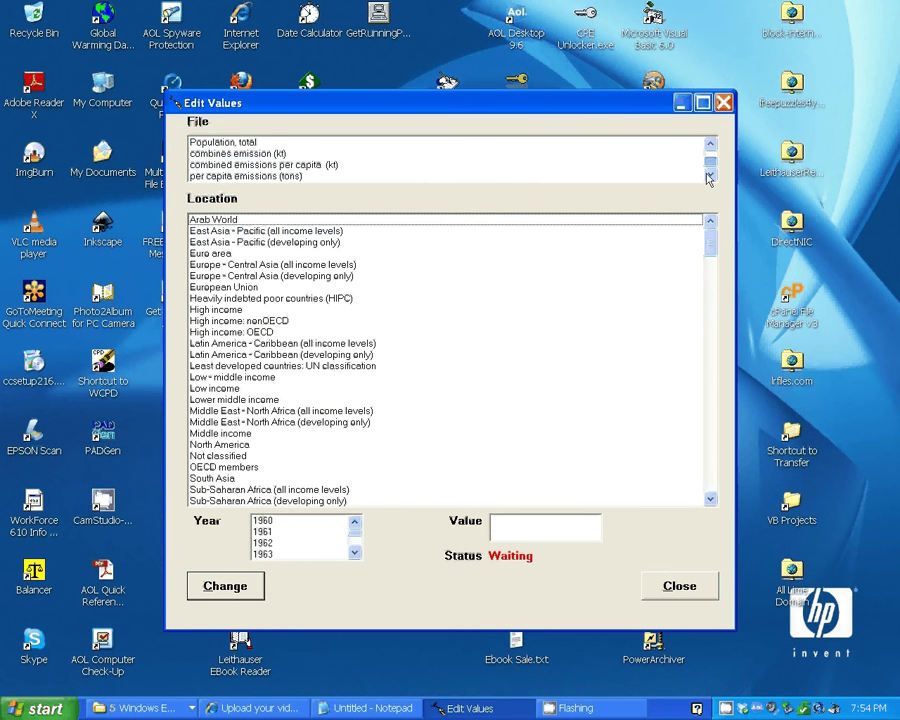
{"action": "left_click", "coordinate": [279, 178]}
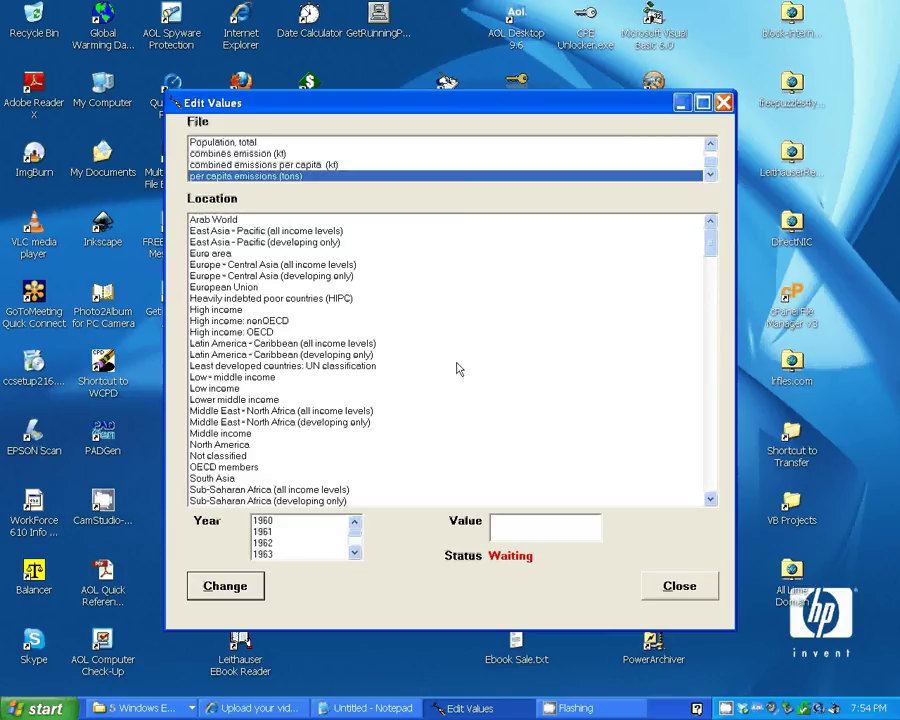
{"action": "left_click_drag", "start_coordinate": [710, 247], "coordinate": [700, 490]}
{"action": "left_click", "coordinate": [340, 388]}
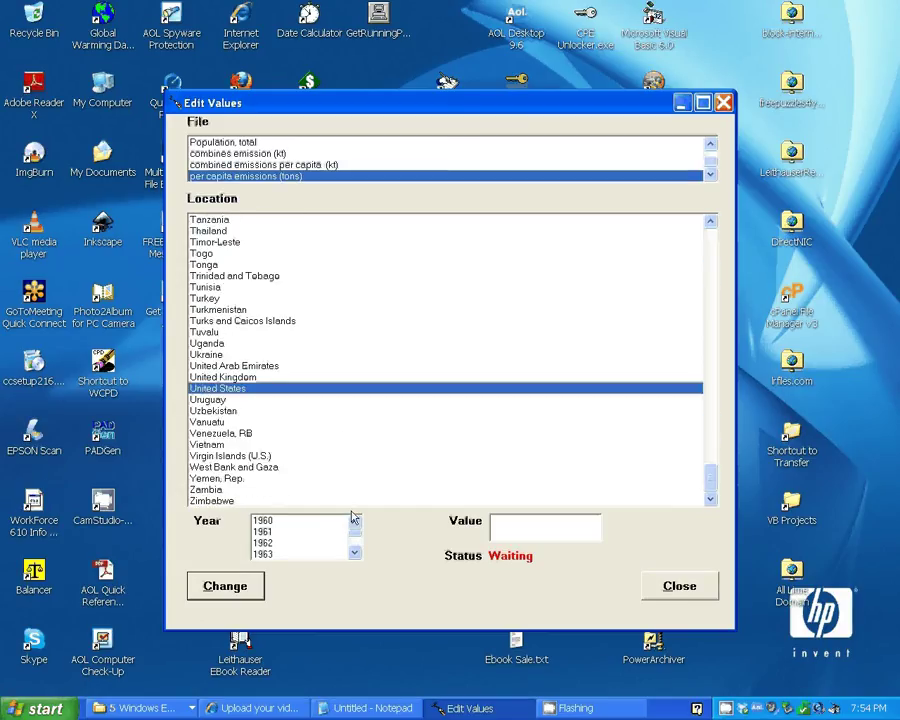
{"action": "scroll", "coordinate": [352, 541], "scroll_direction": "down", "scroll_amount": 4}
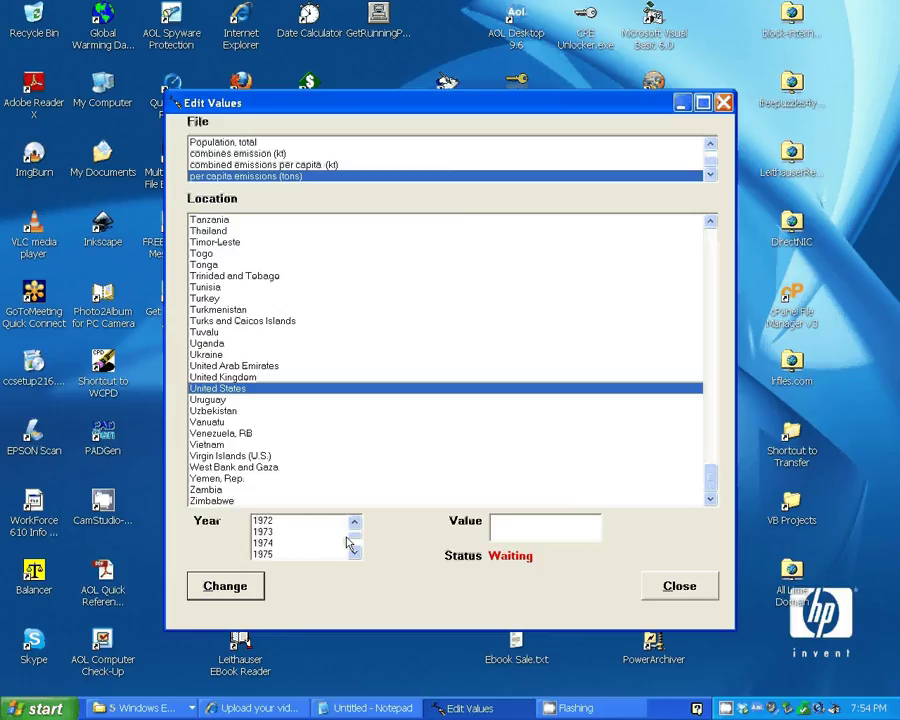
{"action": "left_click", "coordinate": [263, 544]}
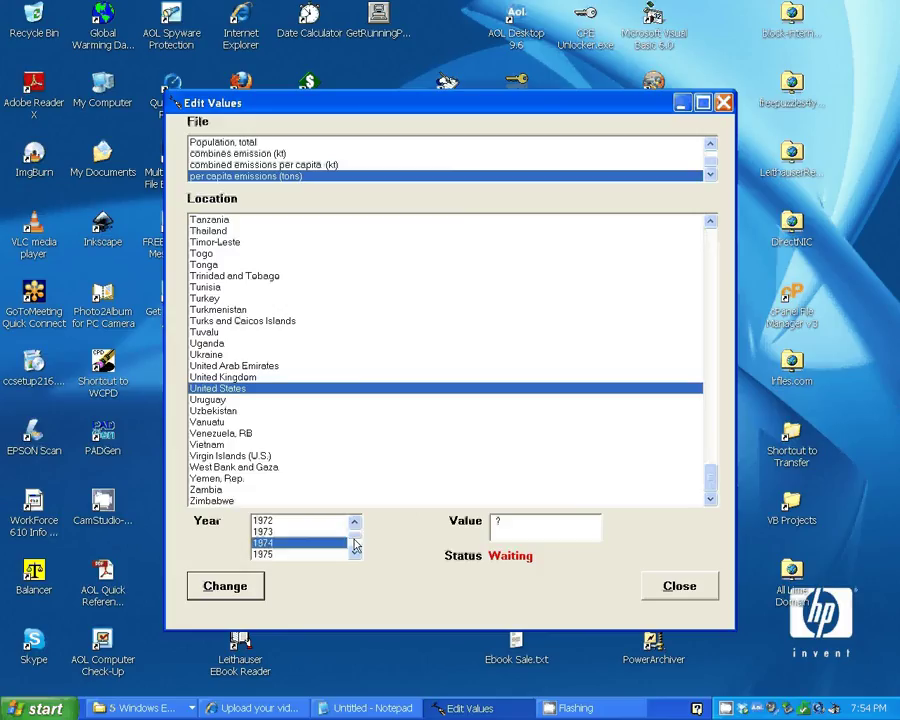
{"action": "scroll", "coordinate": [355, 545], "scroll_direction": "down", "scroll_amount": 12}
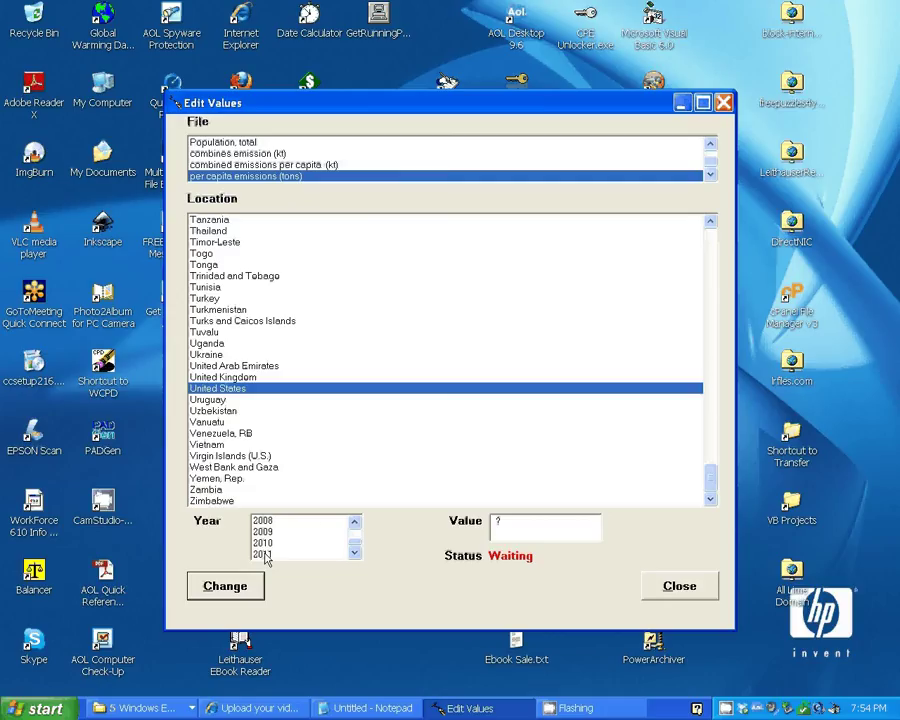
{"action": "left_click", "coordinate": [265, 556]}
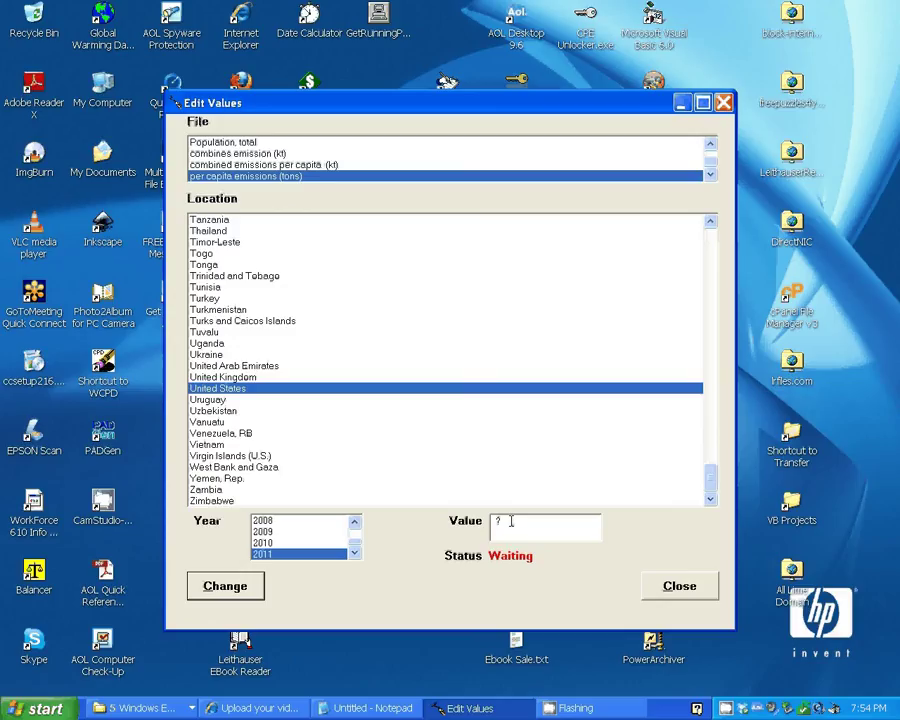
Change the 2011 United States value to 26.5 and close the editing form
{"action": "double_click", "coordinate": [510, 521]}
{"action": "type", "text": "5"}
{"action": "type", "text": "."}
{"action": "key", "text": "BackSpace"}
{"action": "key", "text": "BackSpace"}
{"action": "type", "text": "26.5"}
{"action": "left_click", "coordinate": [252, 594]}
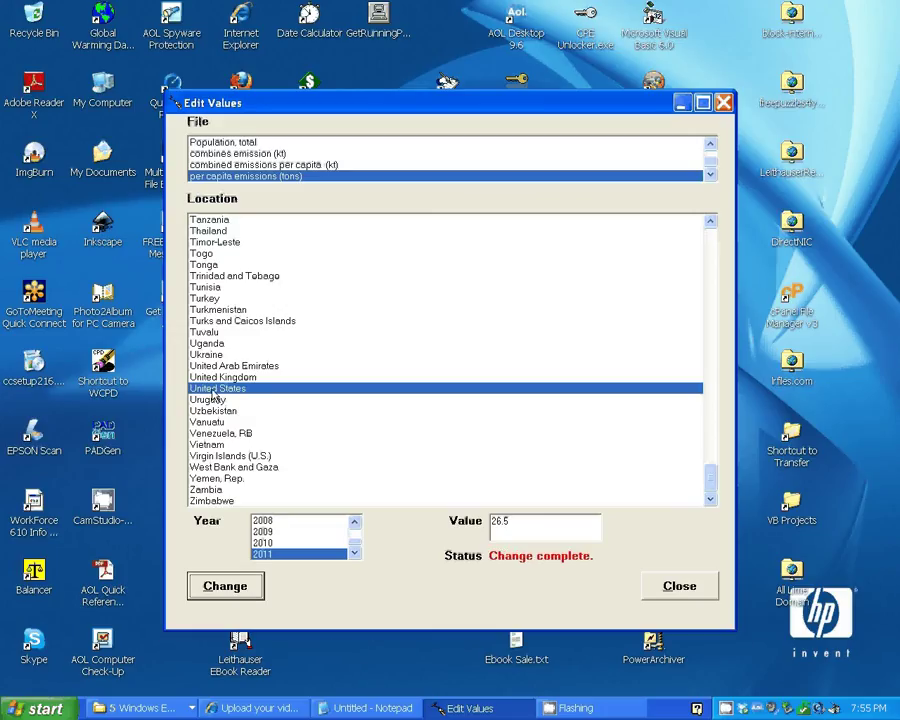
{"action": "left_click", "coordinate": [679, 587]}
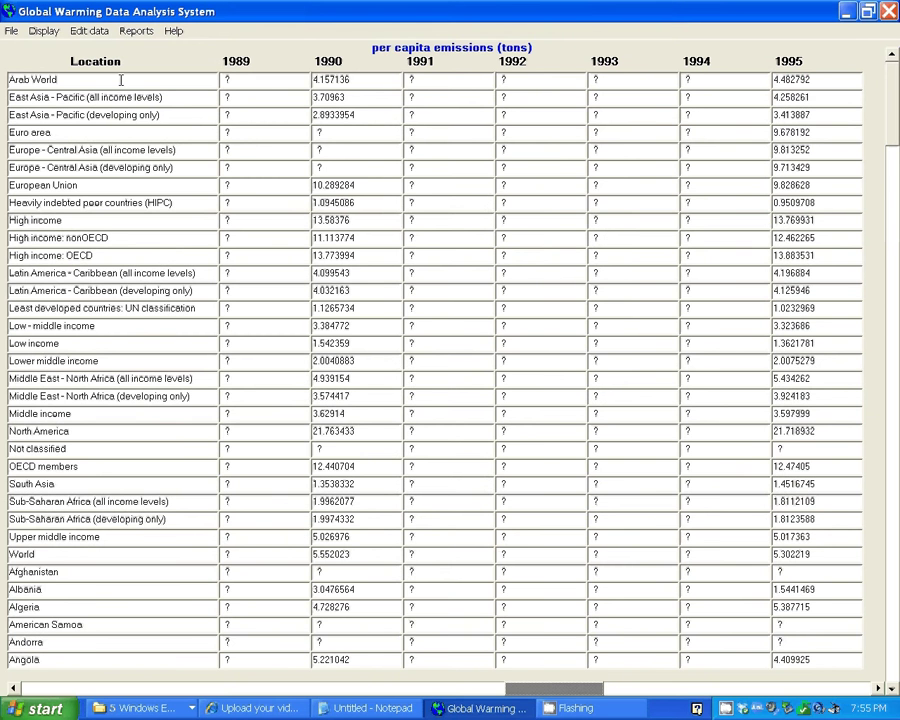
Save the per capita emissions (tons) file under its suggested XML file name
{"action": "left_click", "coordinate": [12, 31]}
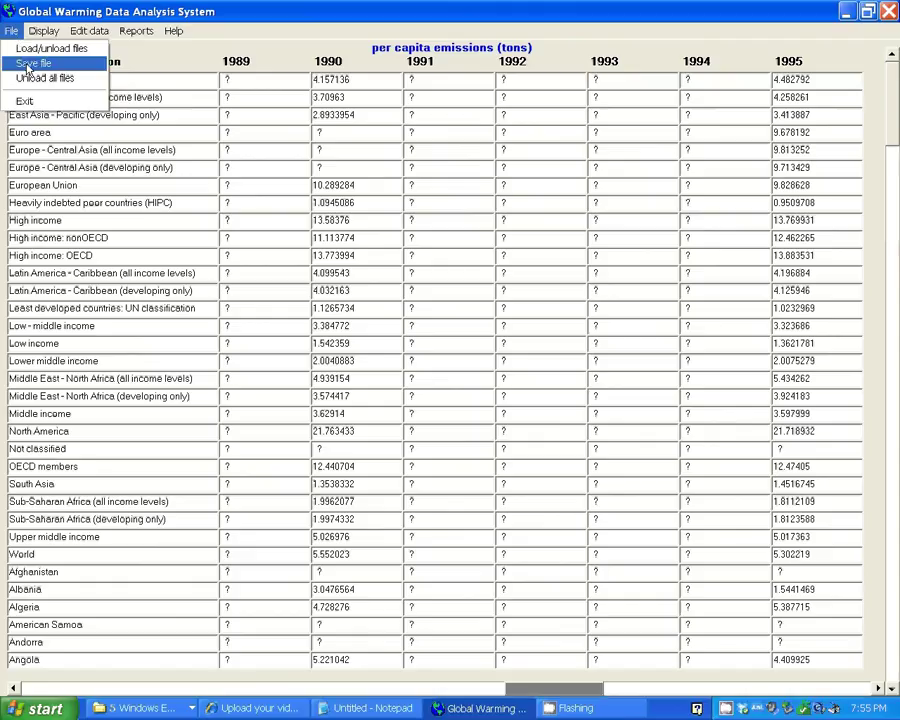
{"action": "left_click", "coordinate": [28, 64]}
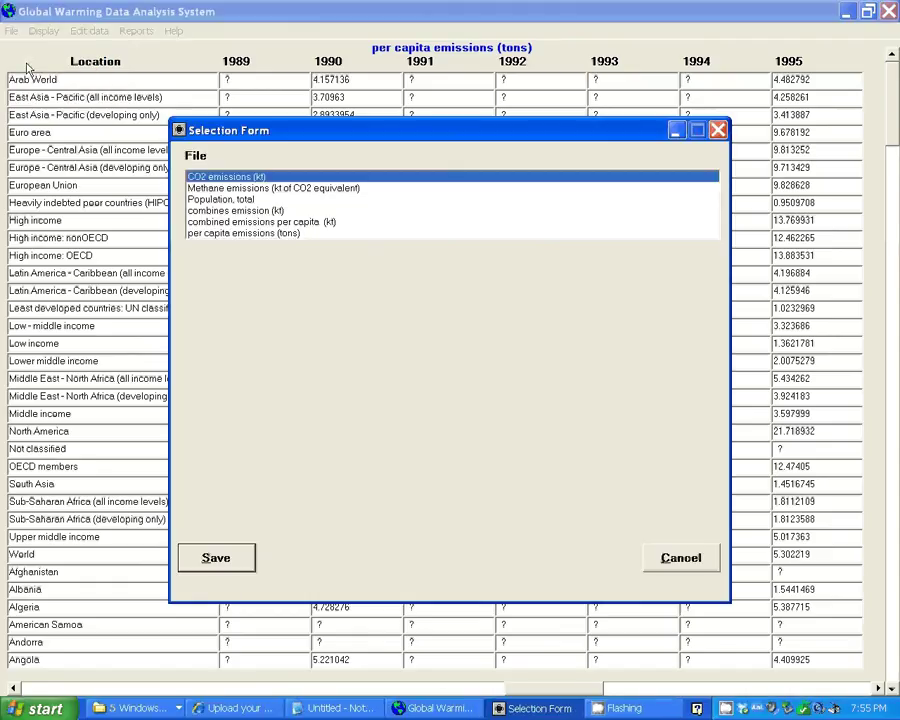
{"action": "left_click", "coordinate": [274, 235]}
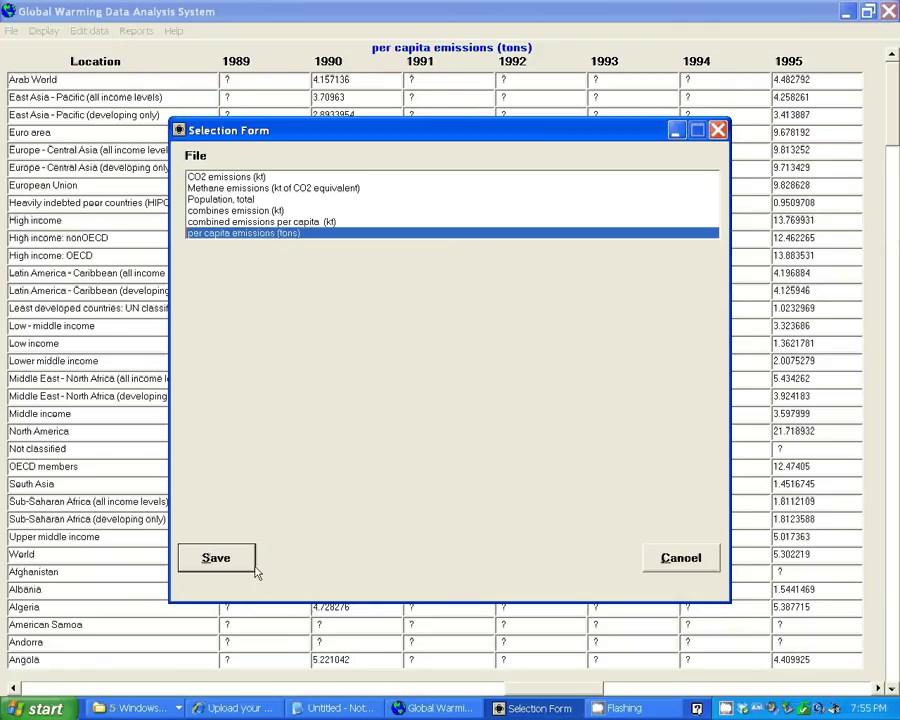
{"action": "left_click", "coordinate": [216, 560]}
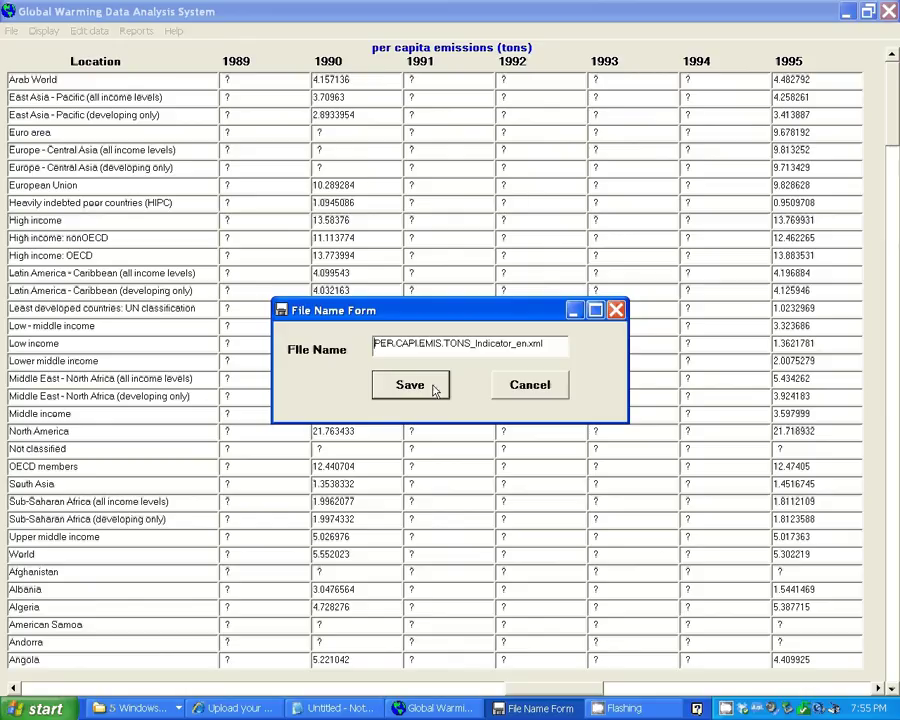
{"action": "left_click", "coordinate": [435, 390]}
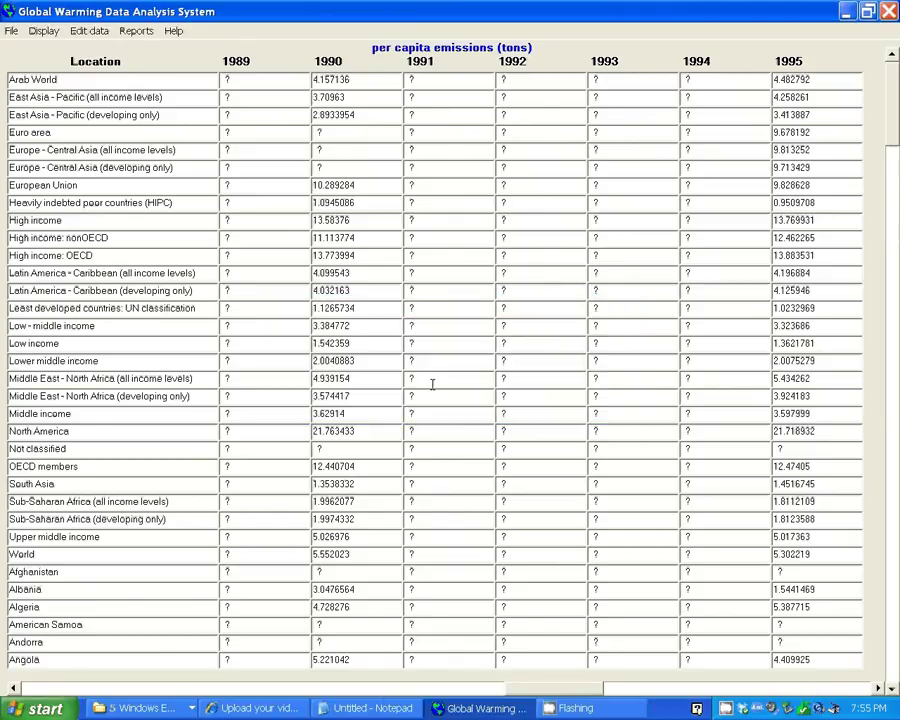
Generate the equations report for Population, total in the Low income location and read it through
{"action": "left_click", "coordinate": [89, 31]}
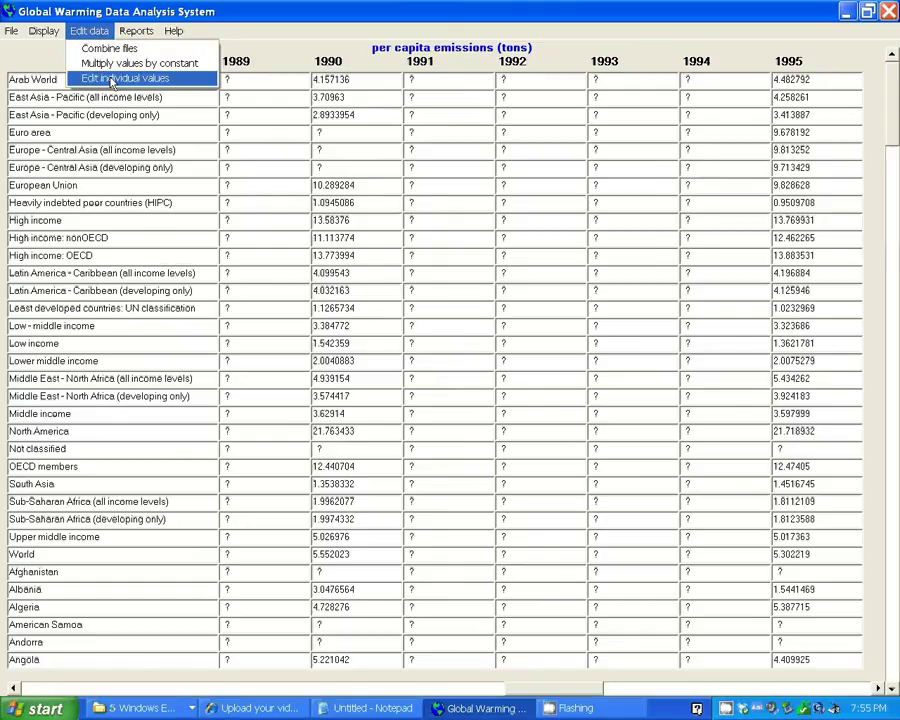
{"action": "mouse_move", "coordinate": [136, 31]}
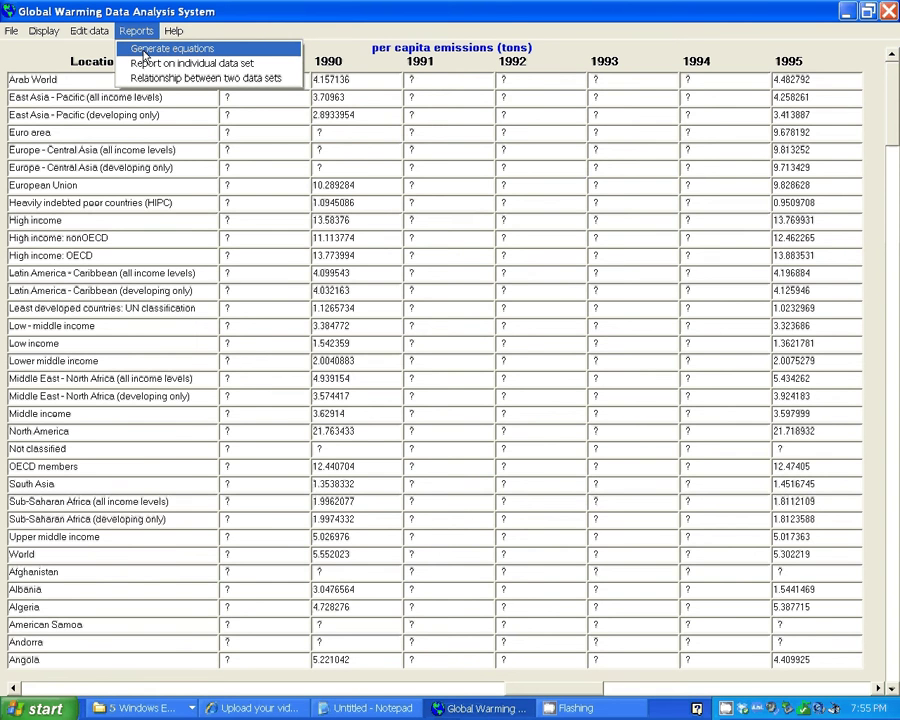
{"action": "left_click", "coordinate": [145, 49]}
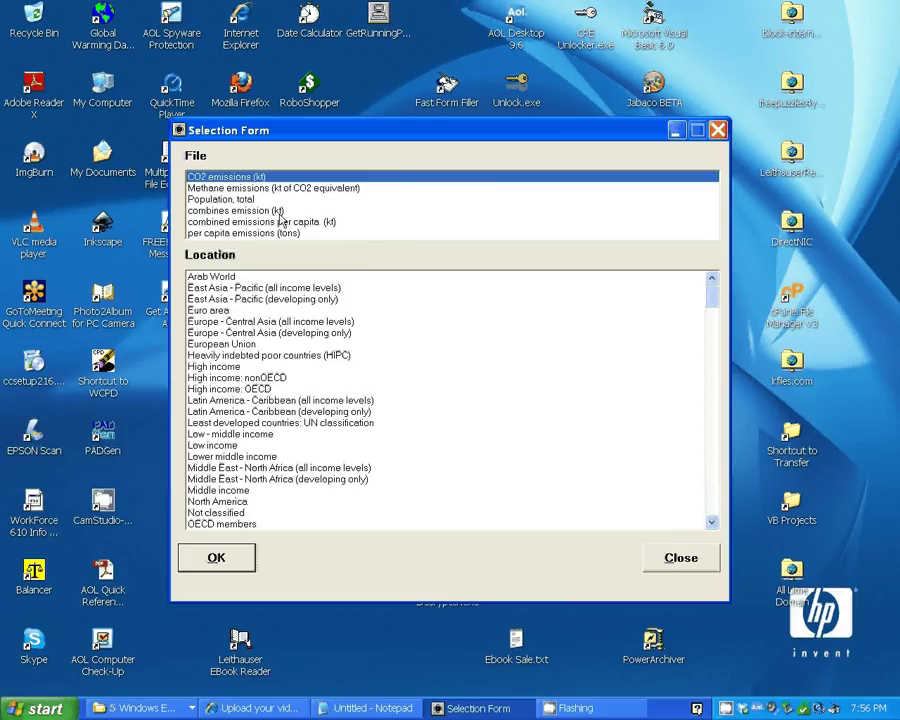
{"action": "left_click", "coordinate": [252, 200]}
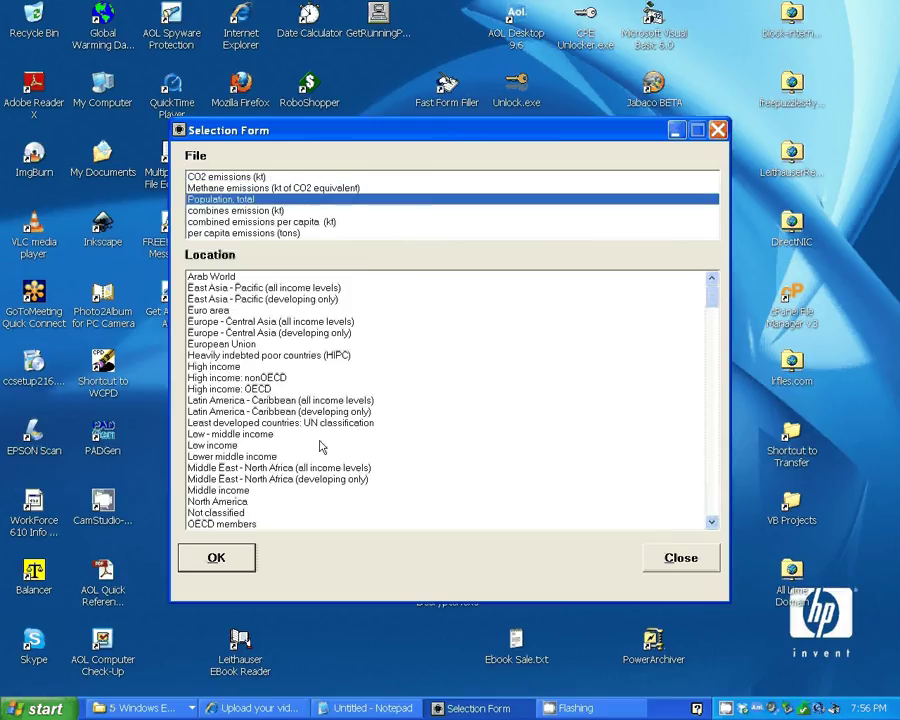
{"action": "left_click", "coordinate": [232, 446]}
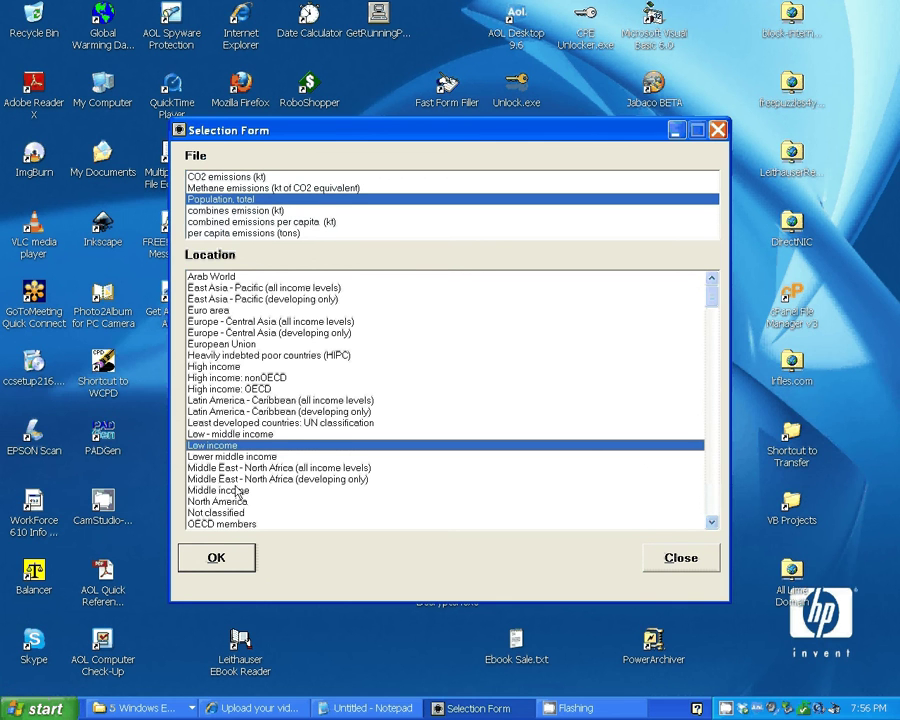
{"action": "left_click", "coordinate": [216, 558]}
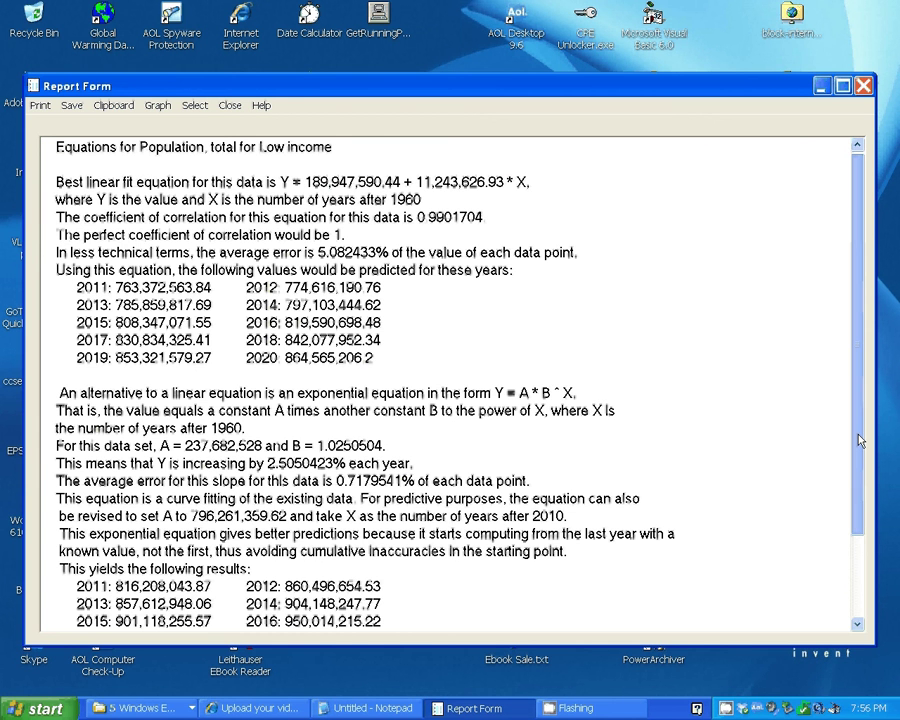
{"action": "left_click", "coordinate": [862, 537]}
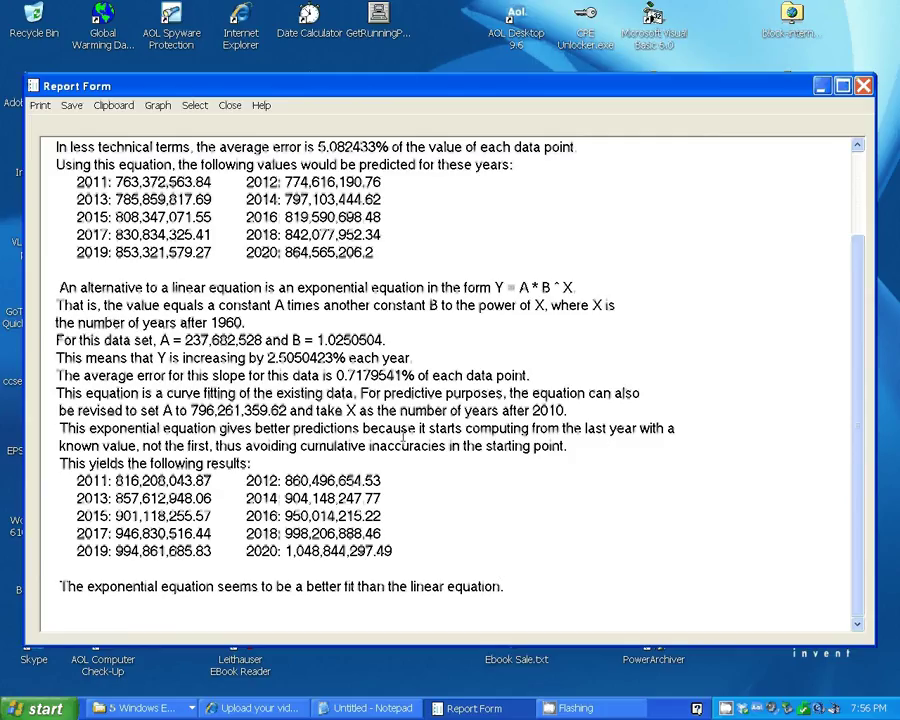
{"action": "scroll", "coordinate": [845, 300], "scroll_direction": "up", "scroll_amount": 2}
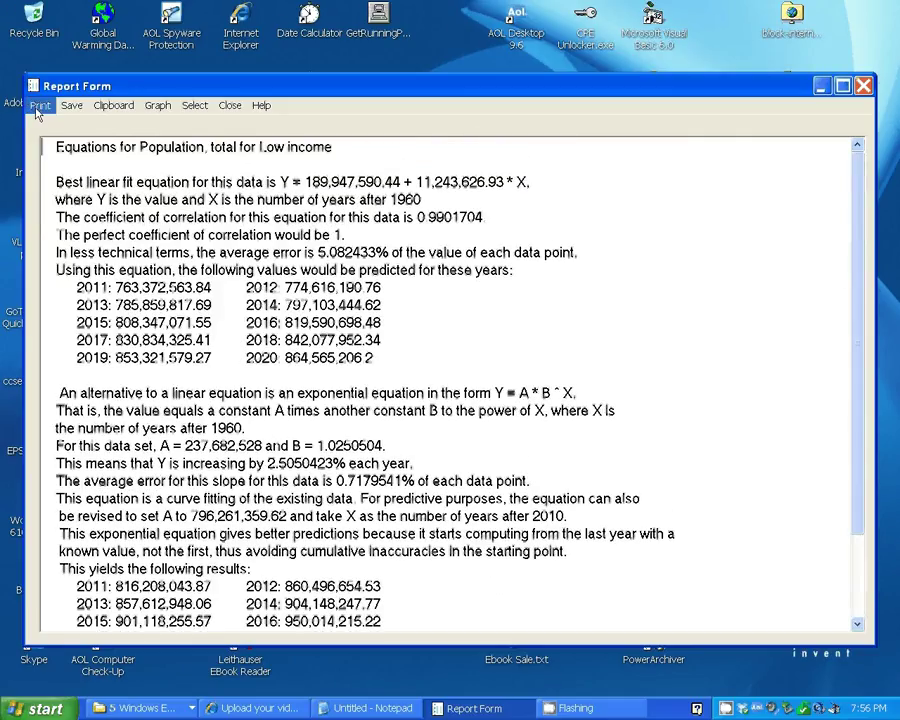
Save the equations report under the file name report1
{"action": "left_click", "coordinate": [72, 106]}
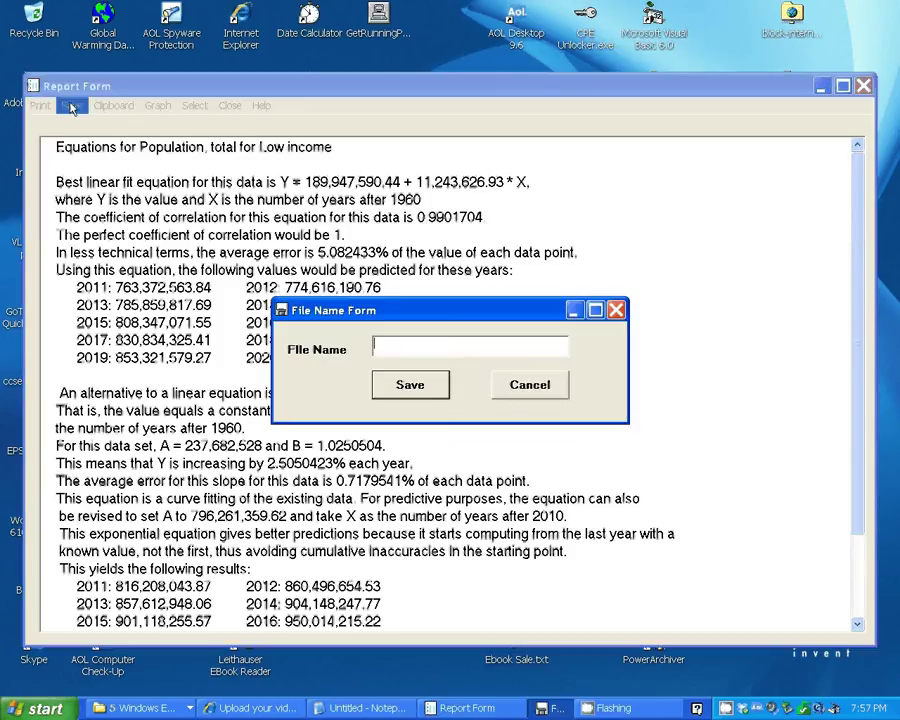
{"action": "type", "text": "f"}
{"action": "type", "text": "eport1"}
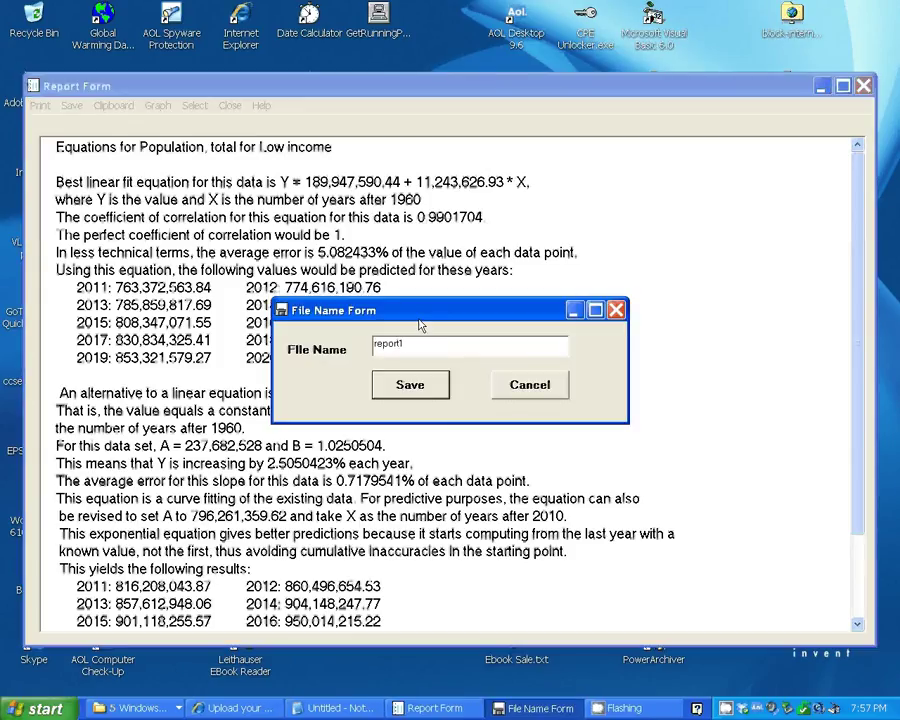
{"action": "key", "text": "Return"}
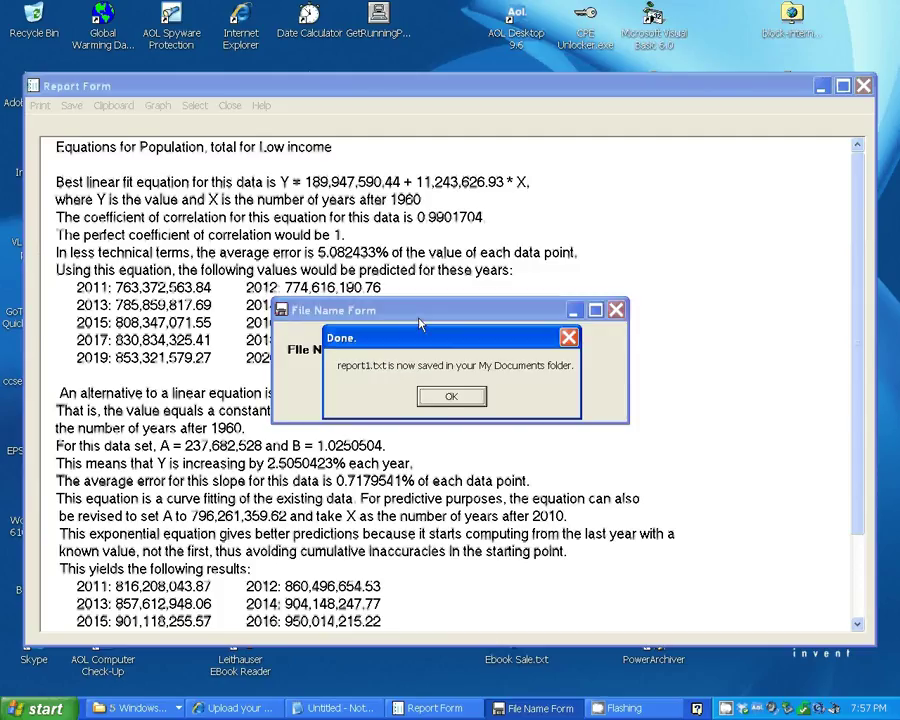
{"action": "left_click", "coordinate": [452, 400]}
{"action": "left_click", "coordinate": [452, 400]}
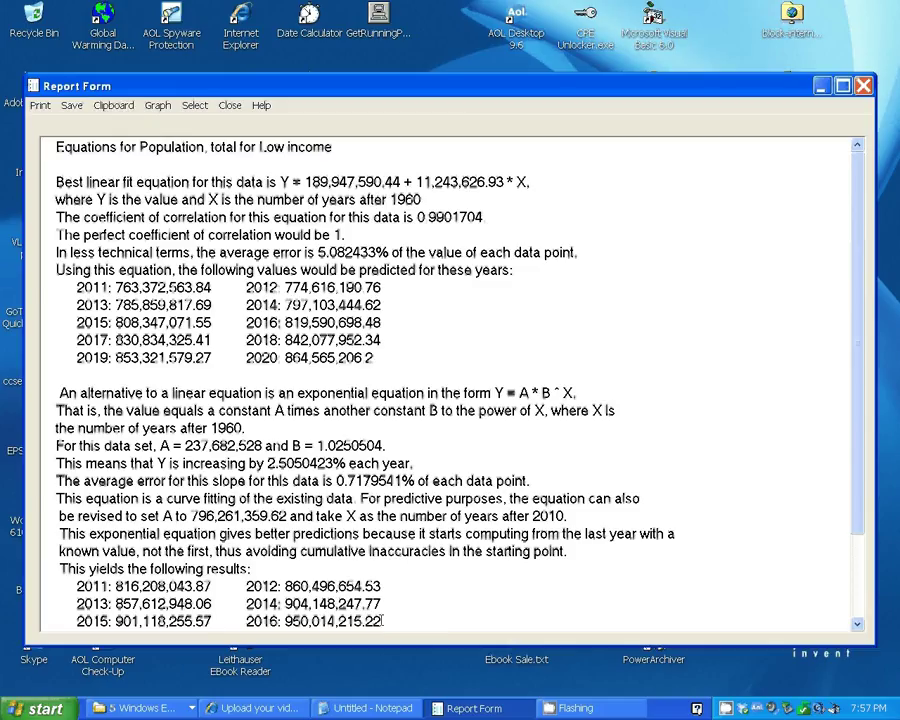
Switch to the untitled Notepad document, paste the copied report text into it and minimize it
{"action": "left_click", "coordinate": [365, 708]}
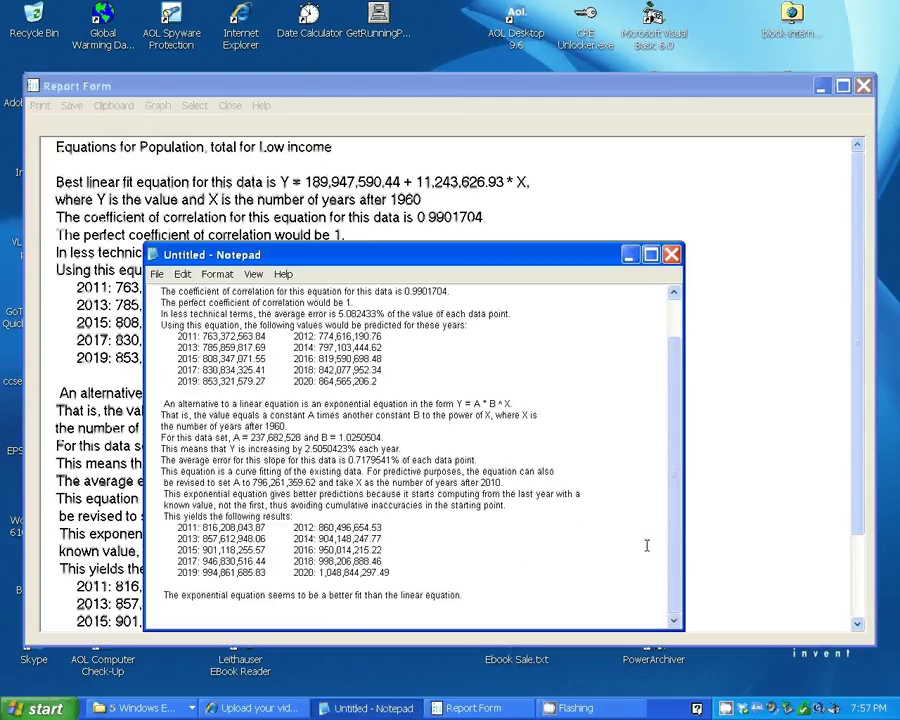
{"action": "left_click", "coordinate": [182, 274]}
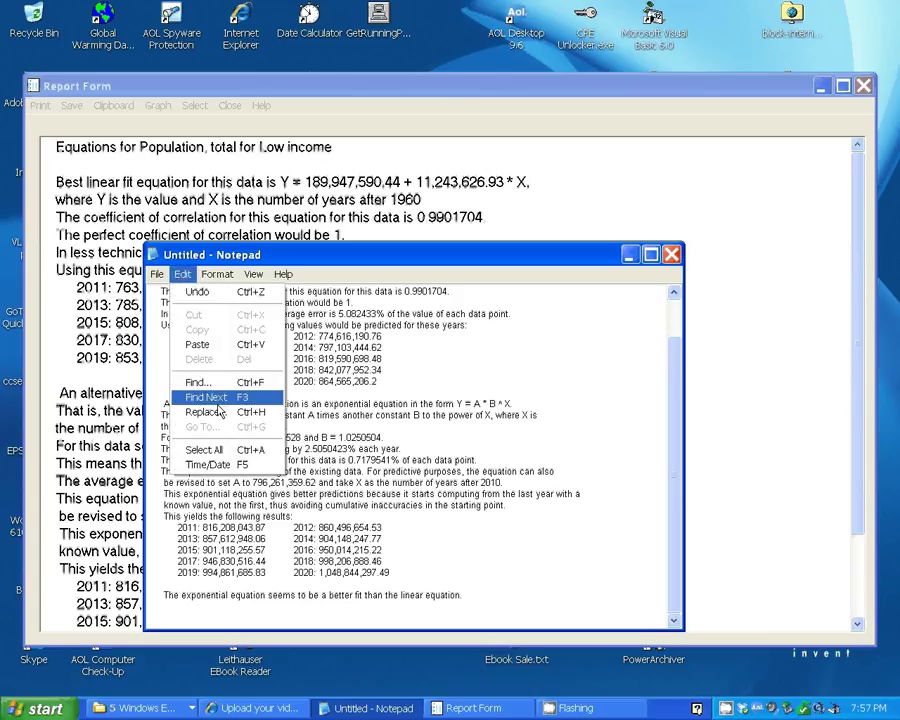
{"action": "key", "text": "Escape"}
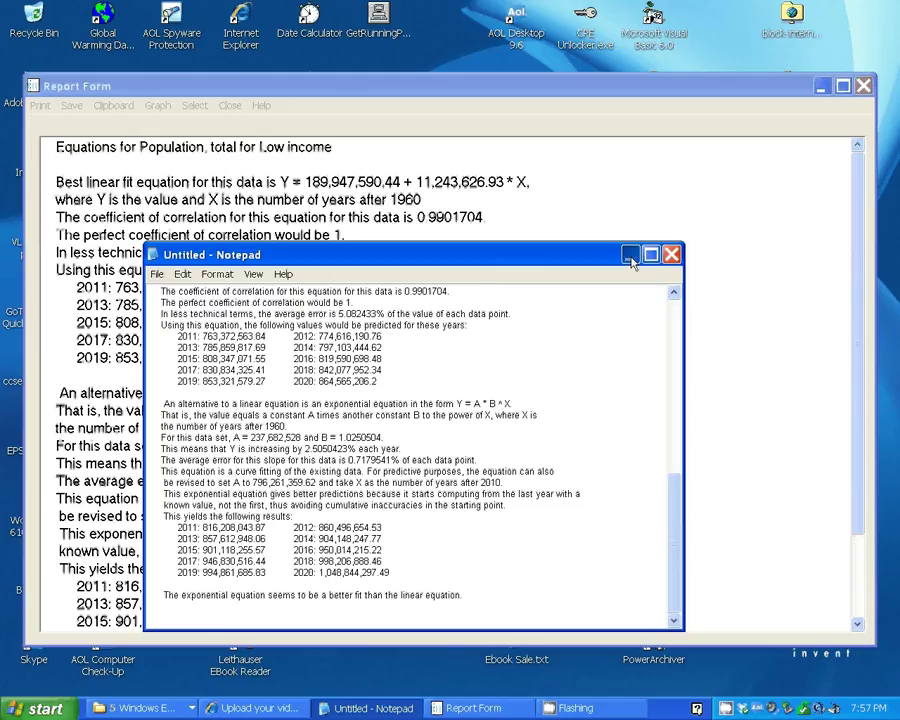
{"action": "left_click", "coordinate": [630, 257]}
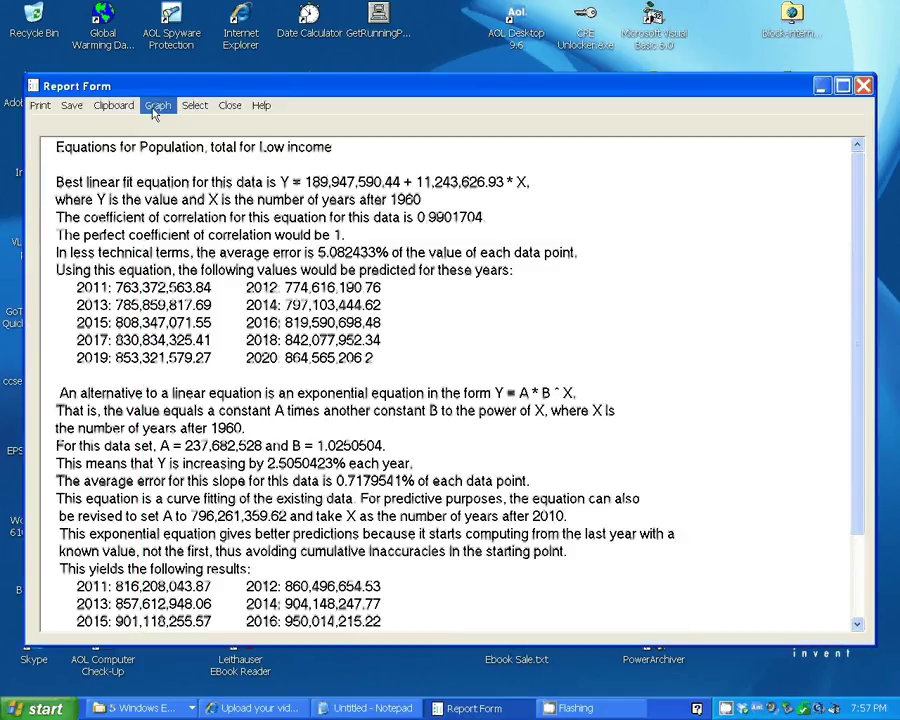
Graph the Low income population data from the equations report
{"action": "left_click", "coordinate": [156, 107]}
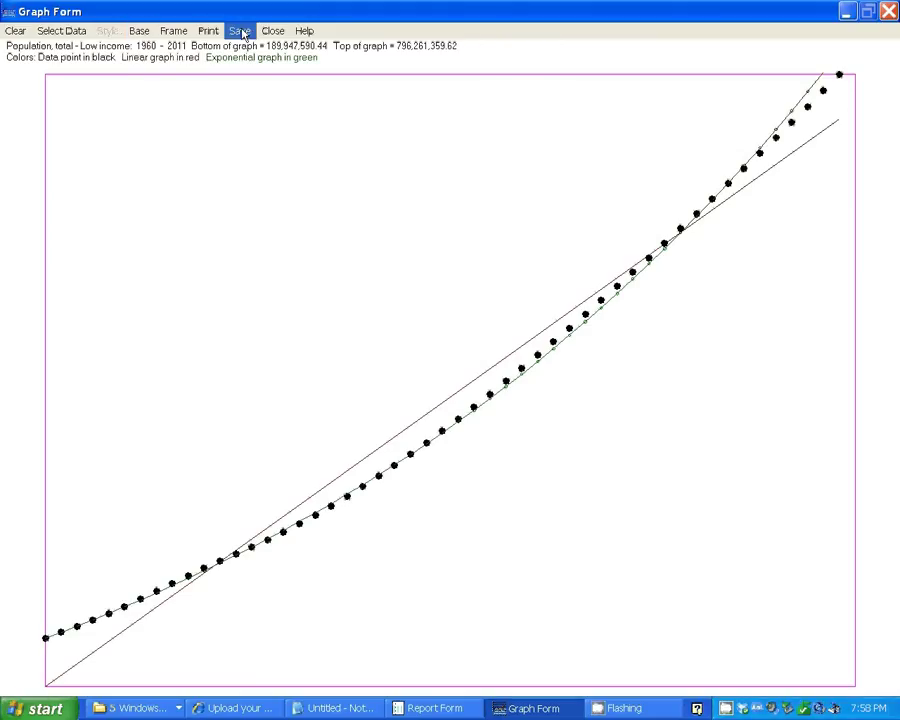
Close the population graph and generate the equations report for CO2 emissions (kt) in the European Union, closing it after reading
{"action": "left_click", "coordinate": [274, 31]}
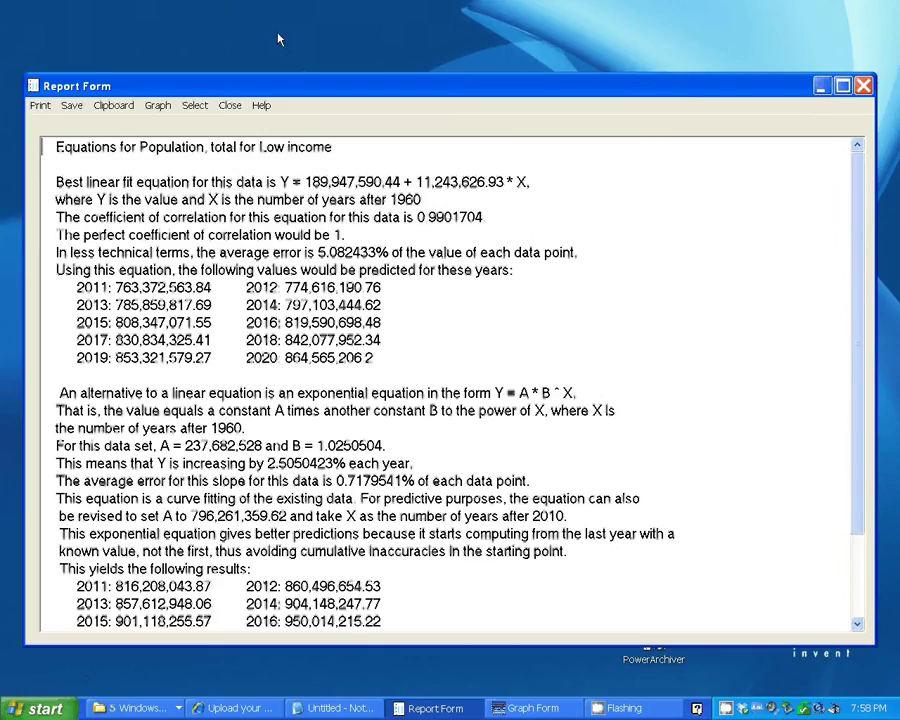
{"action": "left_click", "coordinate": [196, 106]}
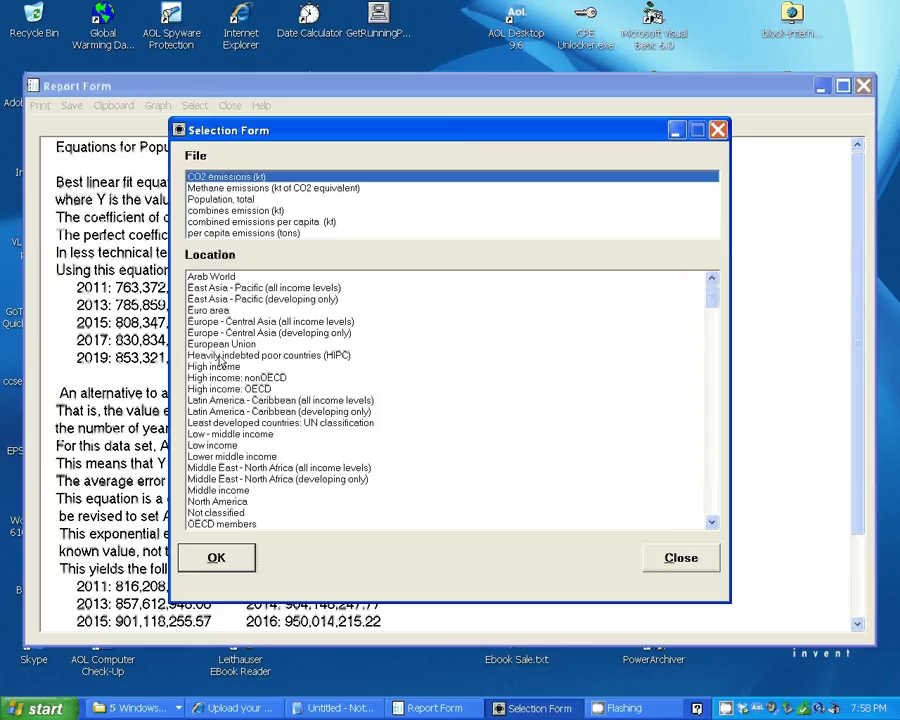
{"action": "left_click", "coordinate": [218, 342]}
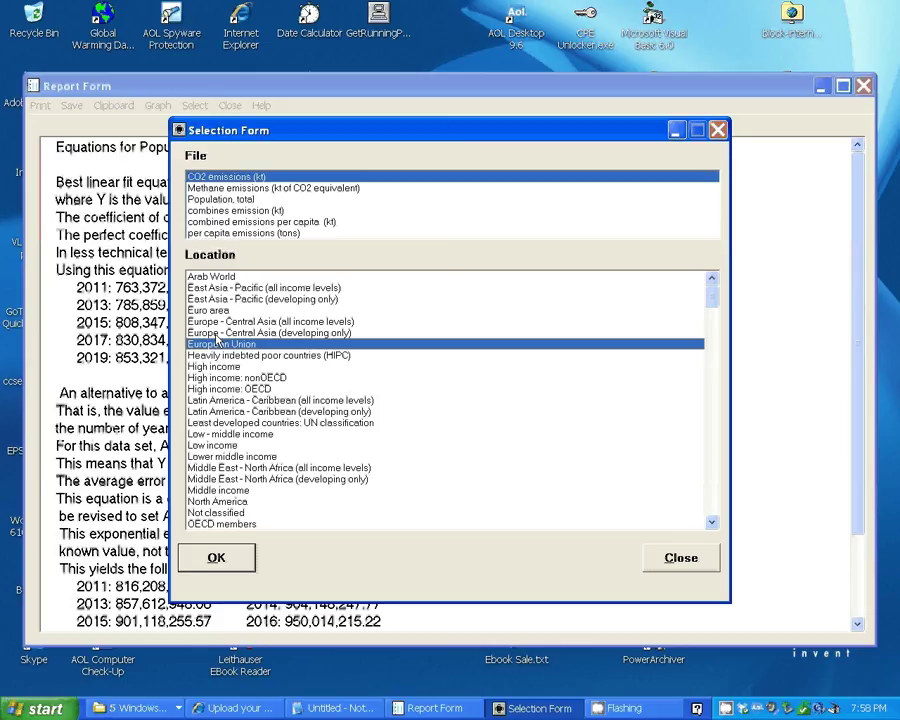
{"action": "left_click", "coordinate": [210, 556]}
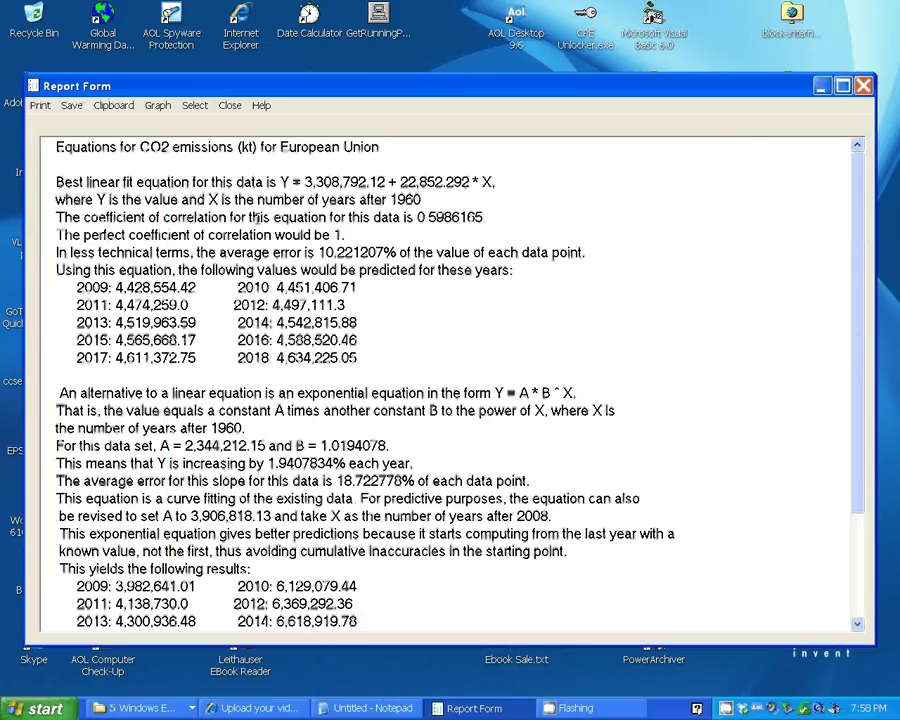
{"action": "left_click", "coordinate": [231, 106]}
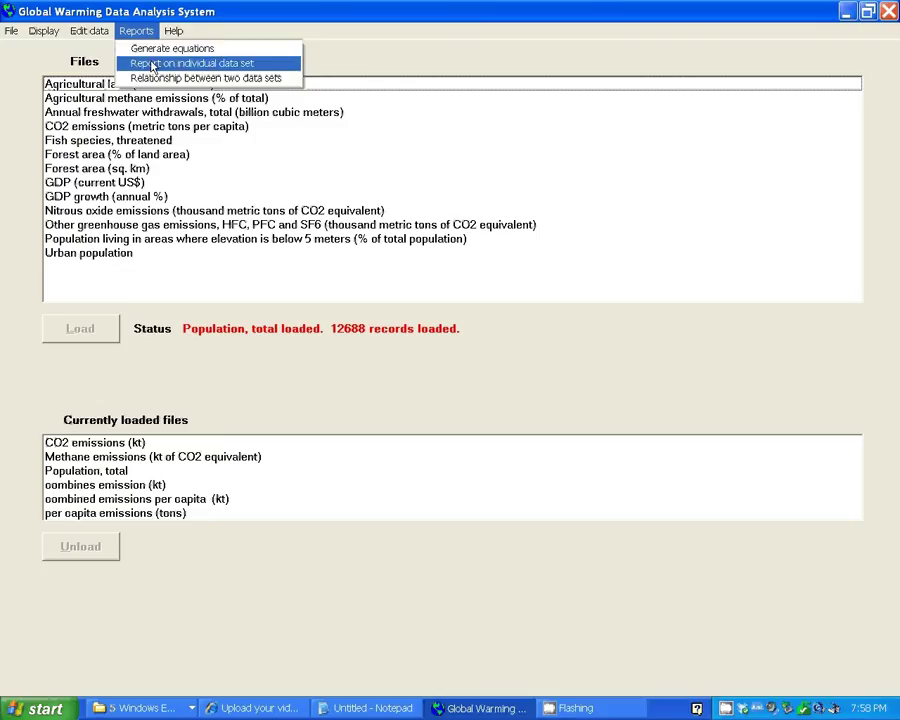
Generate the individual data set report on CO2 emissions (kt) for the European Union, graph its data, and close both
{"action": "left_click", "coordinate": [152, 64]}
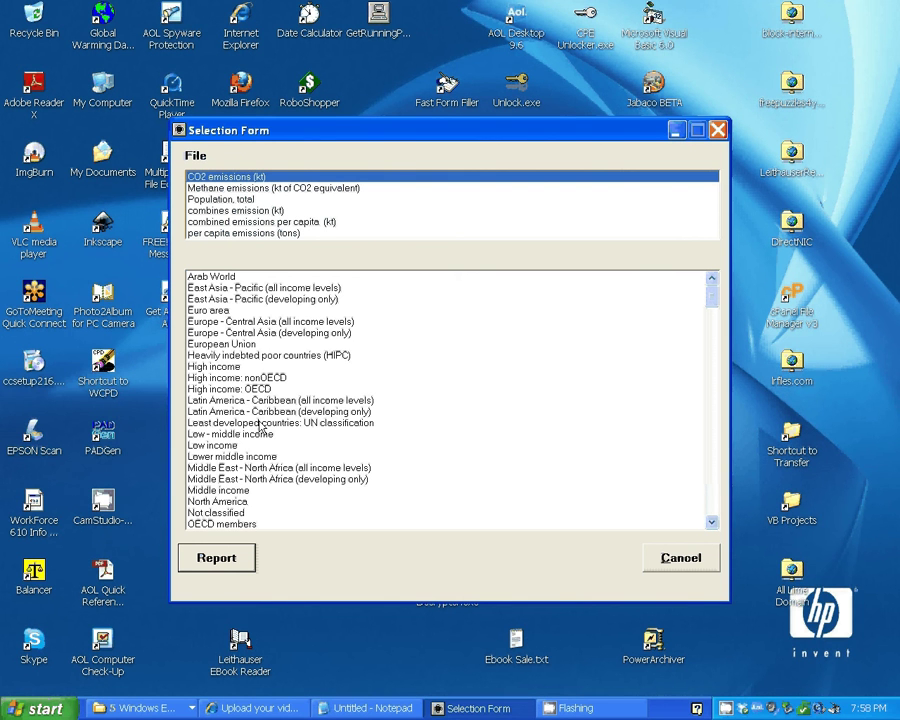
{"action": "double_click", "coordinate": [225, 343]}
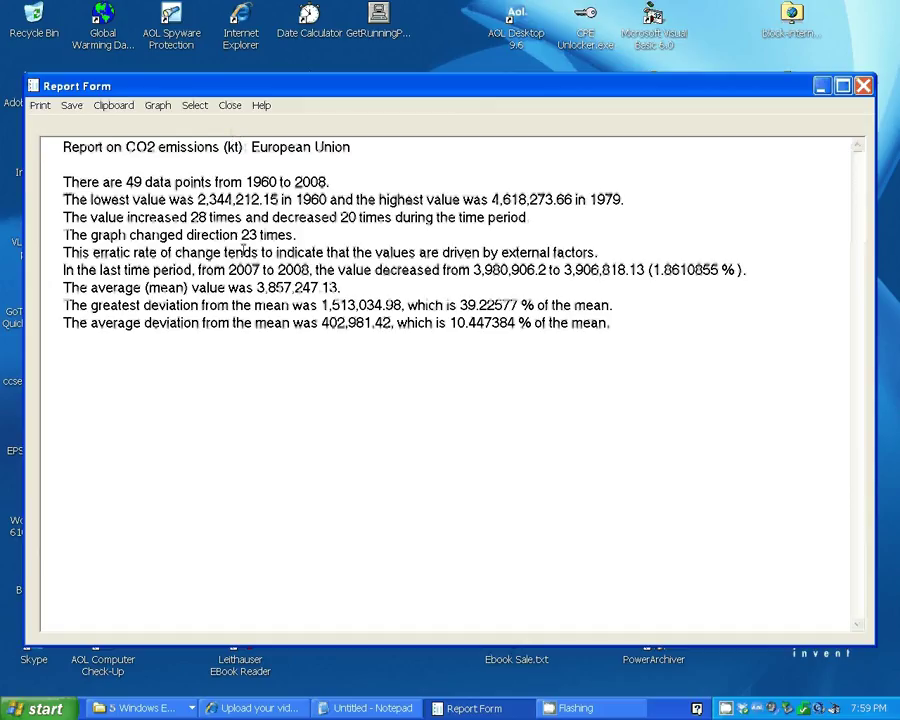
{"action": "left_click", "coordinate": [158, 106]}
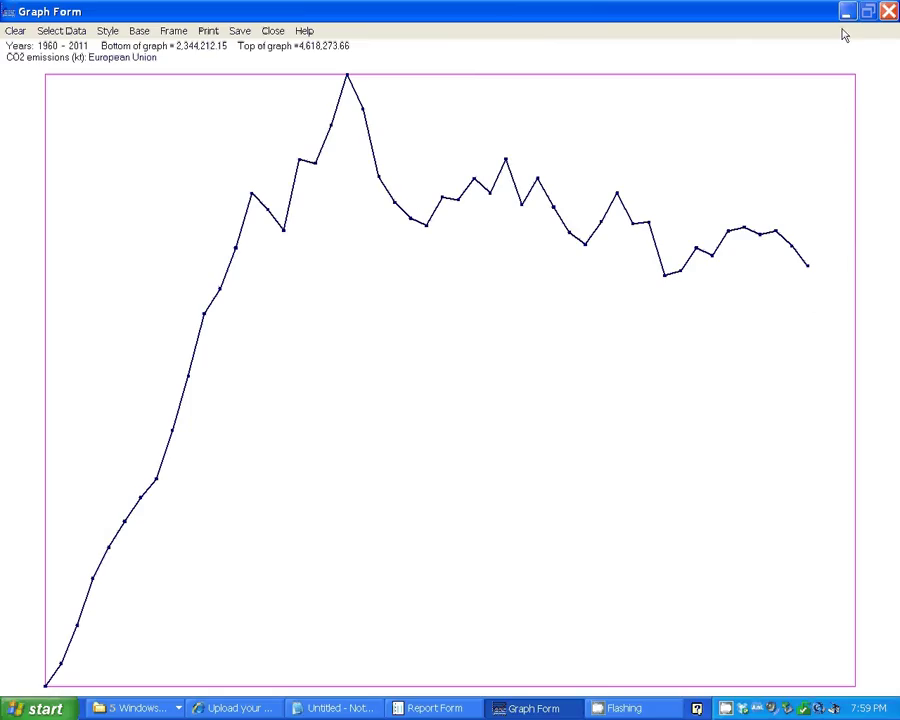
{"action": "left_click", "coordinate": [274, 31]}
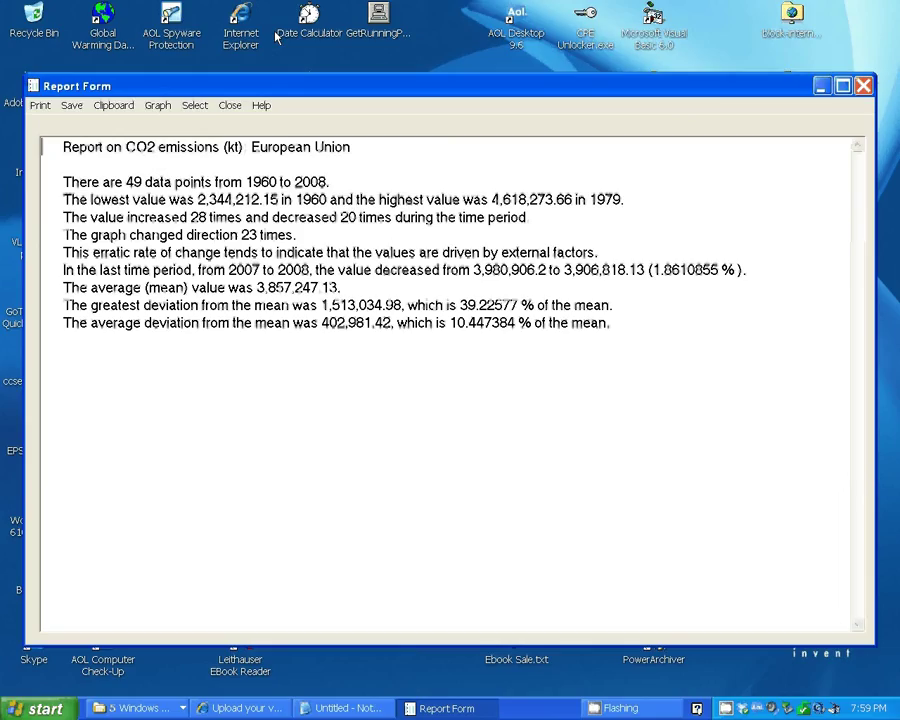
{"action": "left_click", "coordinate": [228, 107]}
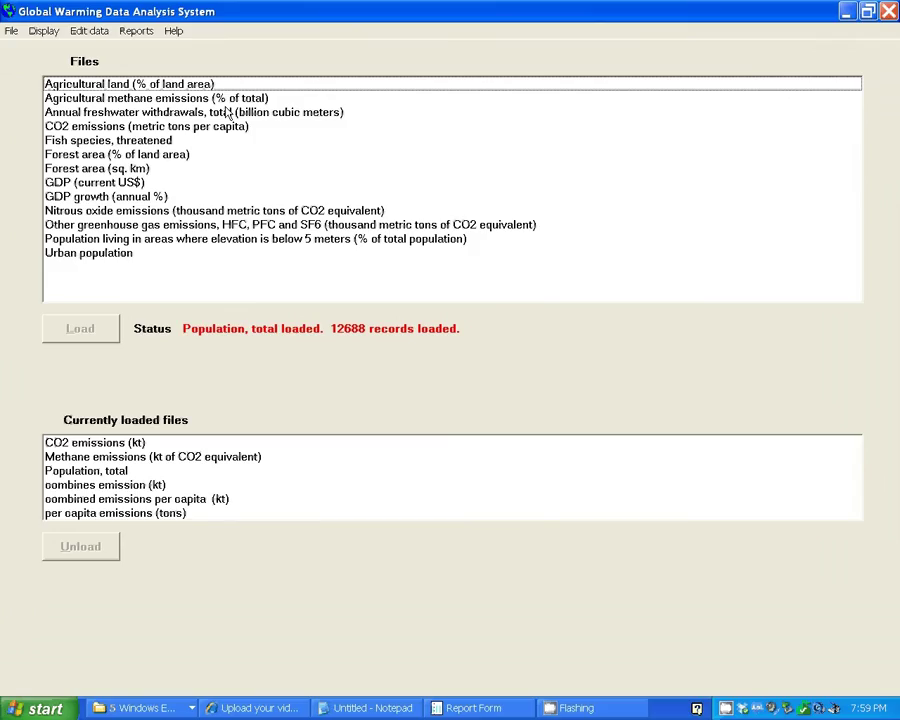
Generate a relationship report comparing CO2 emissions (kt) of the European Union with CO2 emissions (kt) of North America
{"action": "left_click", "coordinate": [143, 32]}
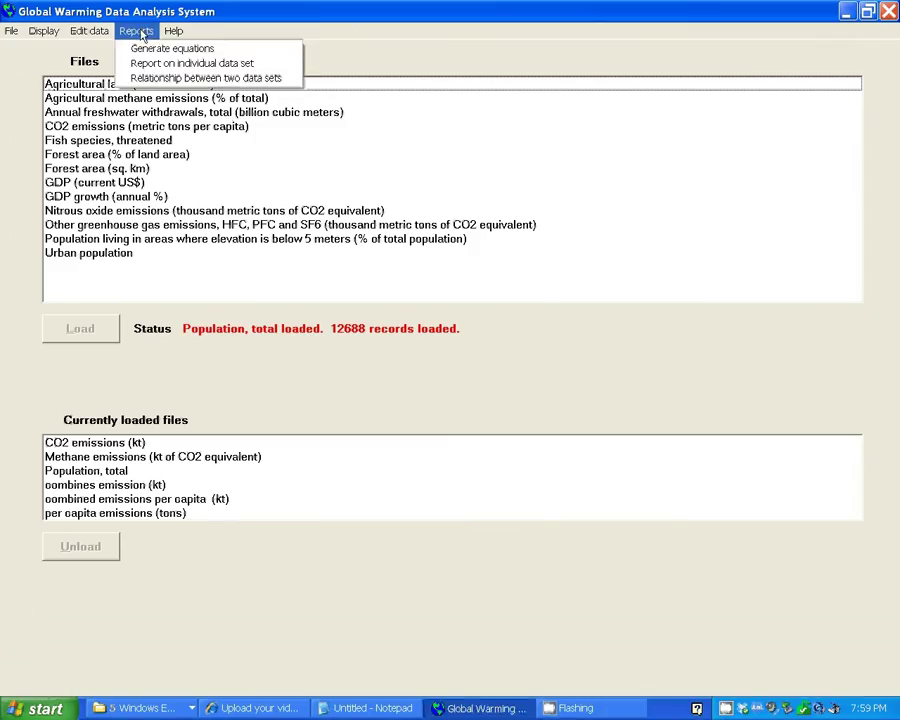
{"action": "left_click", "coordinate": [162, 80]}
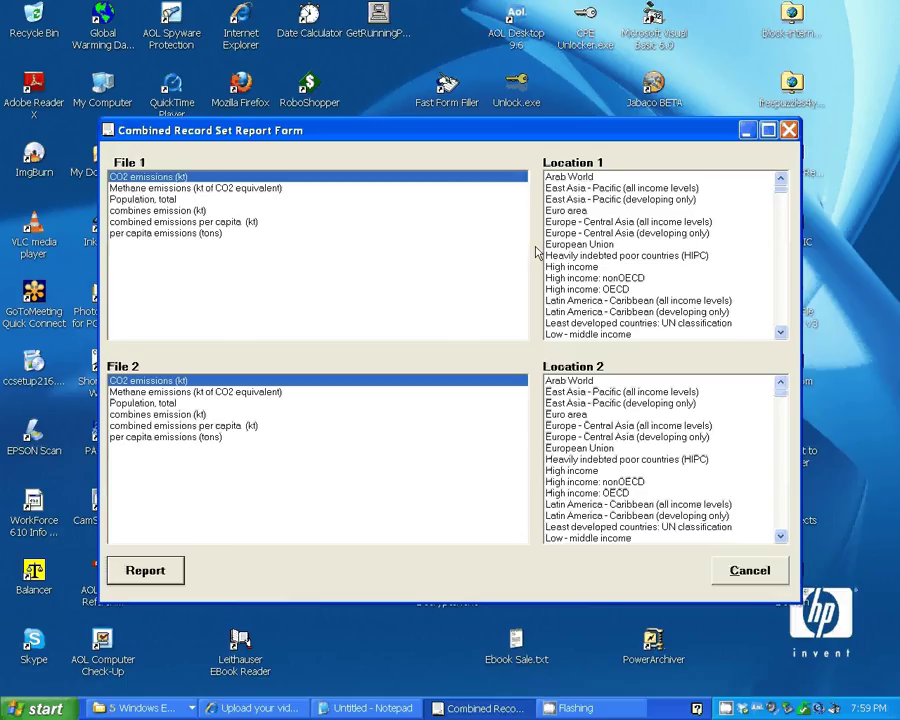
{"action": "left_click", "coordinate": [609, 247]}
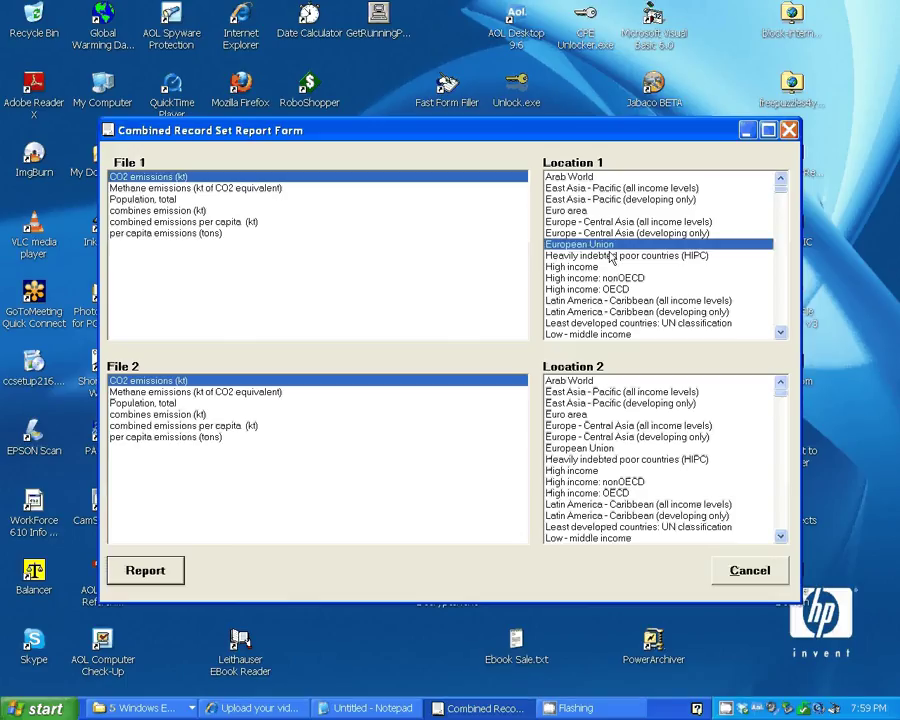
{"action": "left_click", "coordinate": [783, 514]}
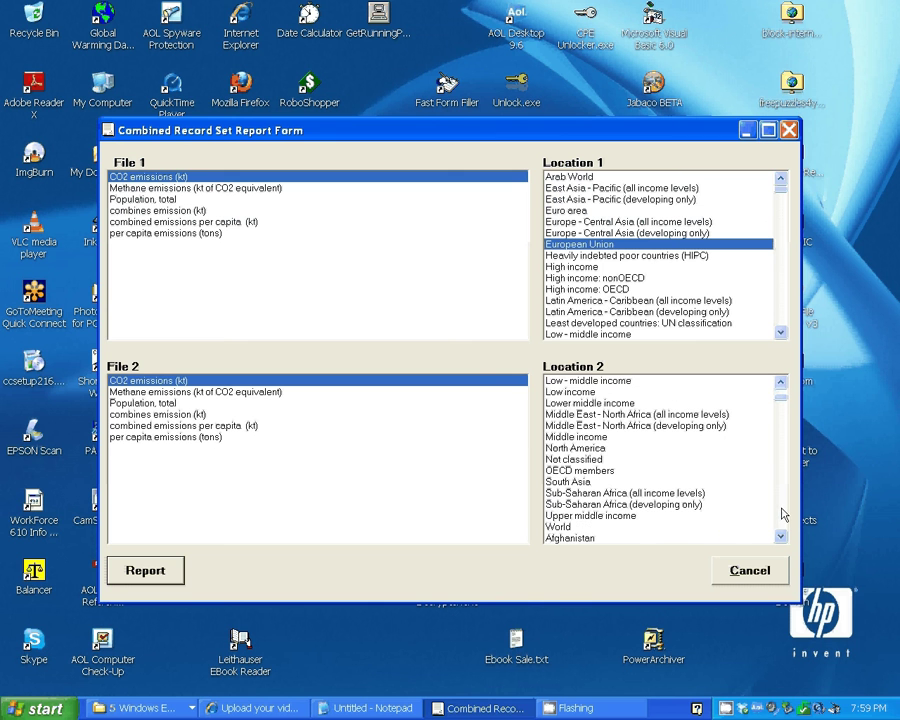
{"action": "left_click", "coordinate": [590, 448]}
{"action": "left_click", "coordinate": [143, 576]}
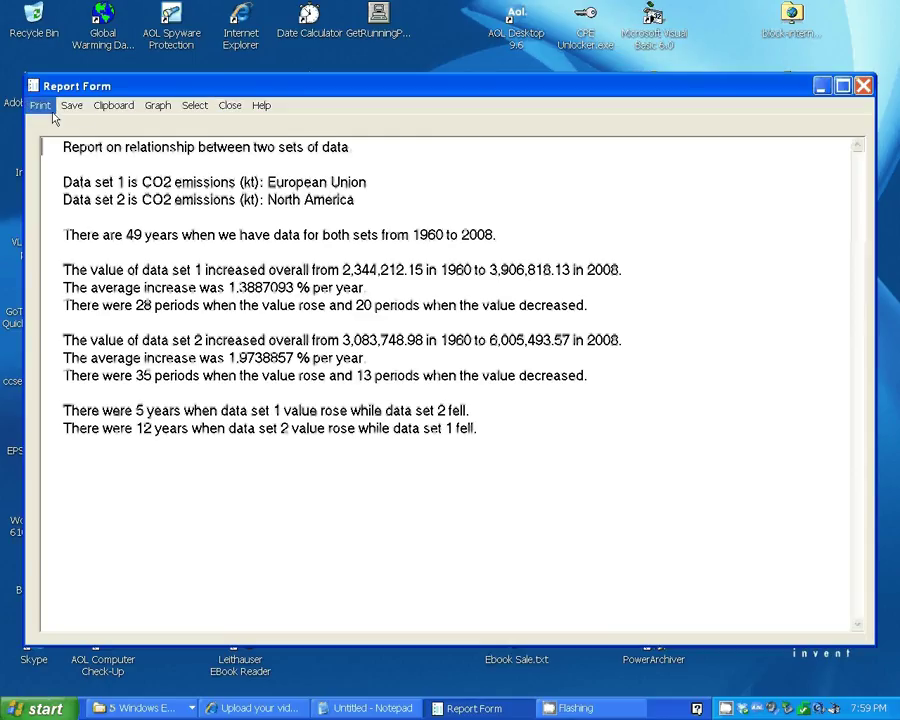
Graph the European Union and North America emissions from the relationship report, and close the graph and the report
{"action": "left_click", "coordinate": [156, 107]}
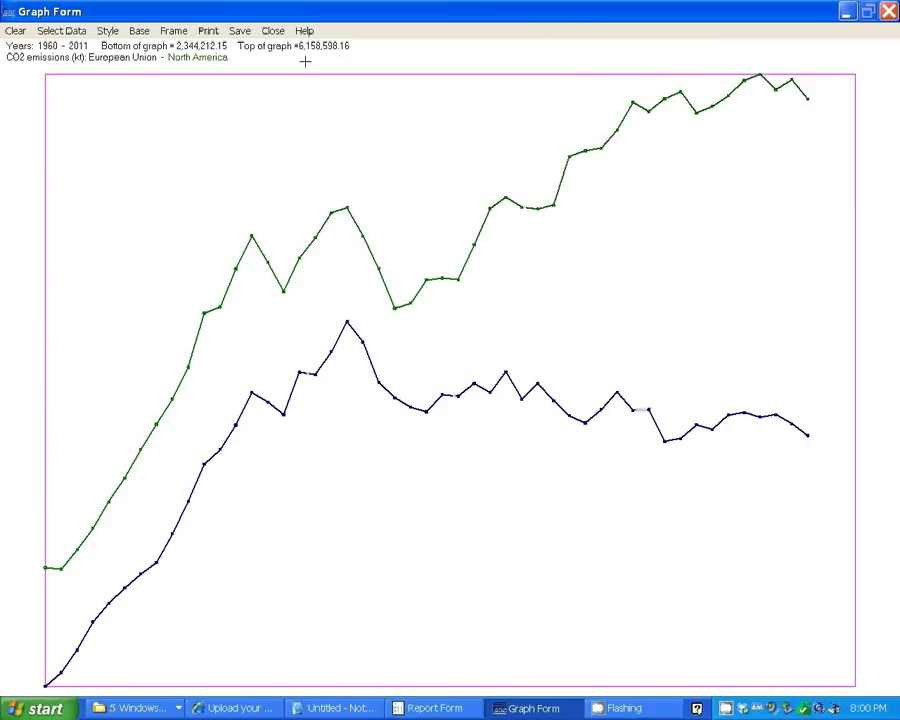
{"action": "left_click", "coordinate": [270, 31]}
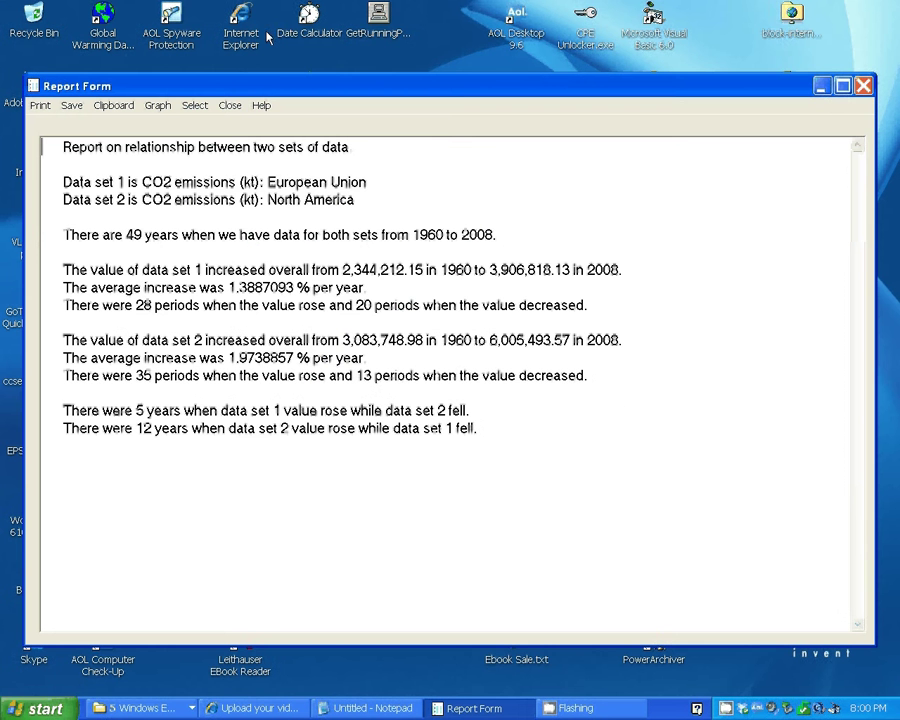
{"action": "left_click", "coordinate": [231, 105]}
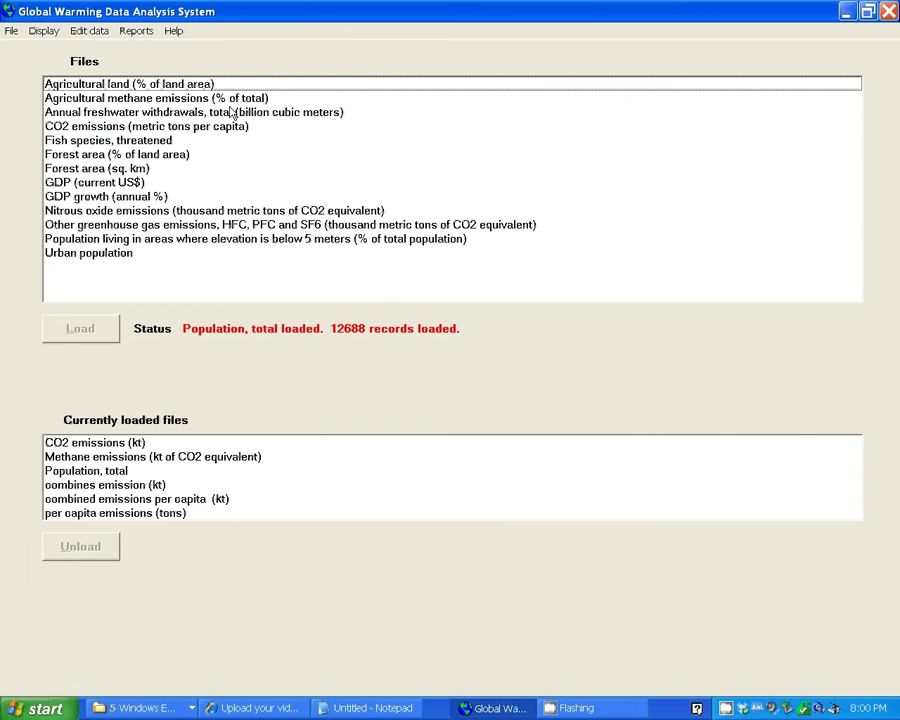
Look through the program's help instructions and close them
{"action": "left_click", "coordinate": [173, 33]}
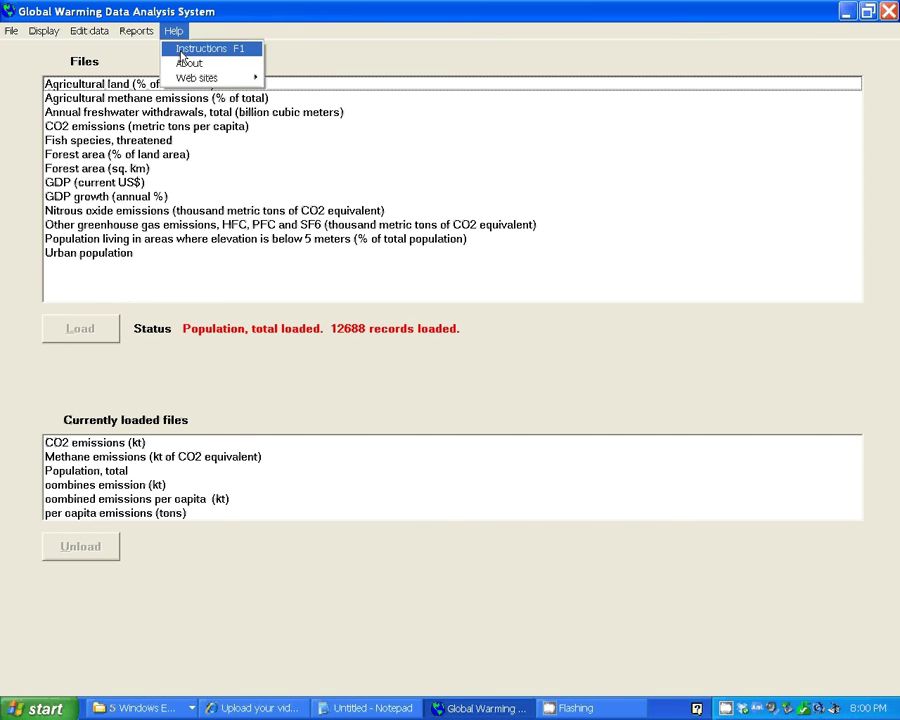
{"action": "left_click", "coordinate": [181, 55]}
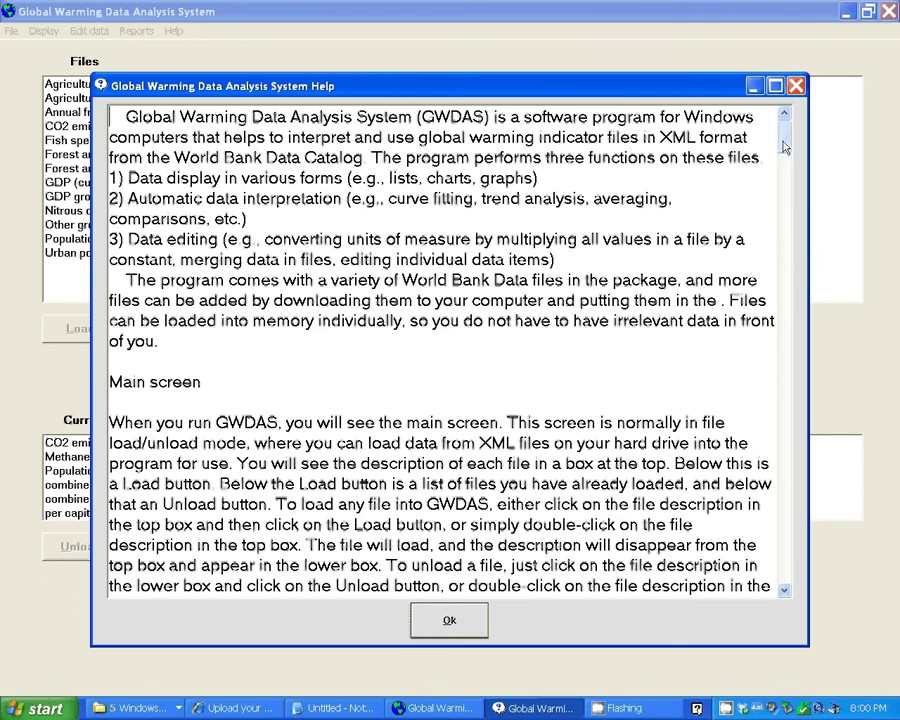
{"action": "scroll", "coordinate": [785, 155], "scroll_direction": "down", "scroll_amount": 2}
{"action": "left_click_drag", "start_coordinate": [785, 155], "coordinate": [782, 286]}
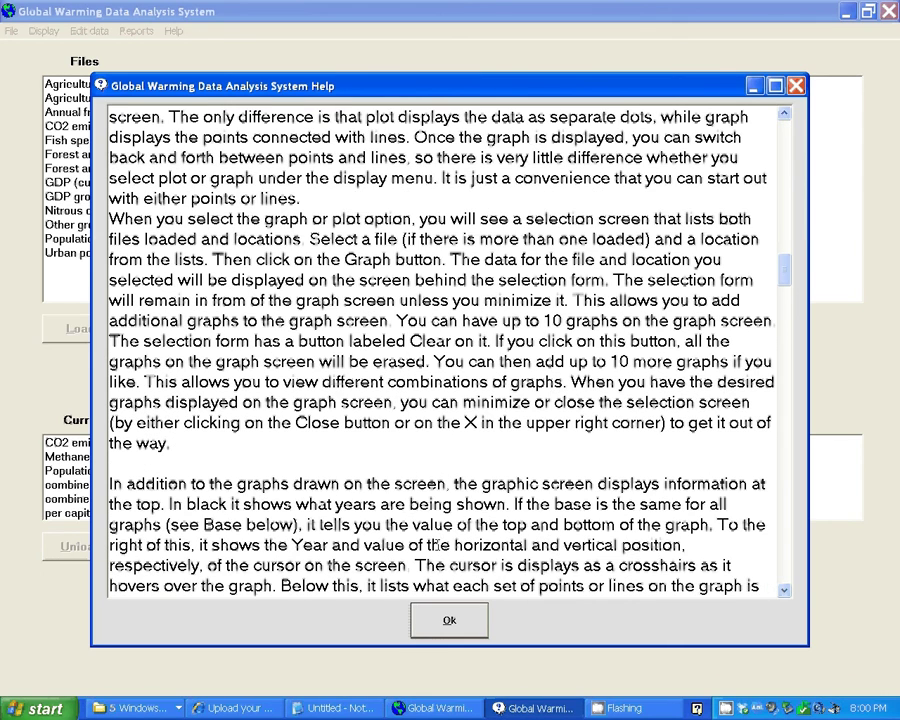
{"action": "left_click", "coordinate": [448, 619]}
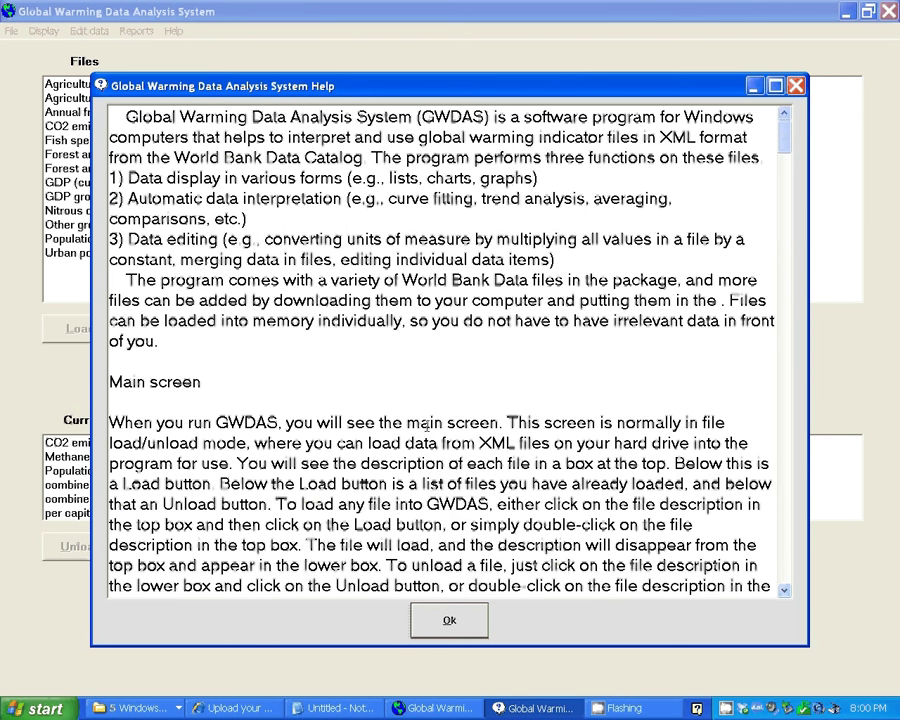
{"action": "left_click", "coordinate": [466, 622]}
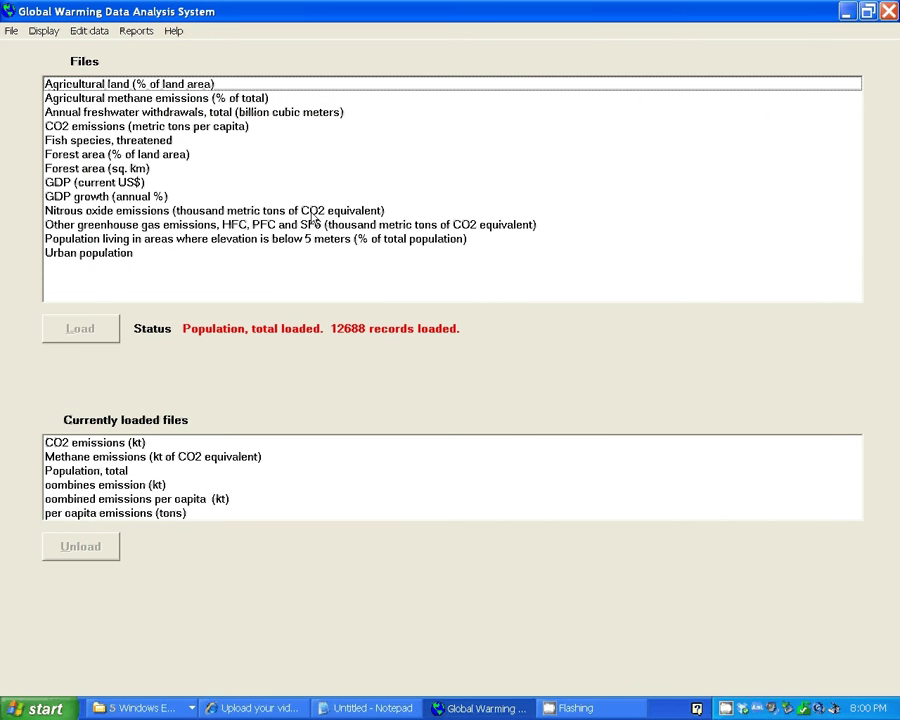
Open the UNEP Risø Centre site from the program's list of related web sites, view it and close the browser window
{"action": "left_click", "coordinate": [174, 31]}
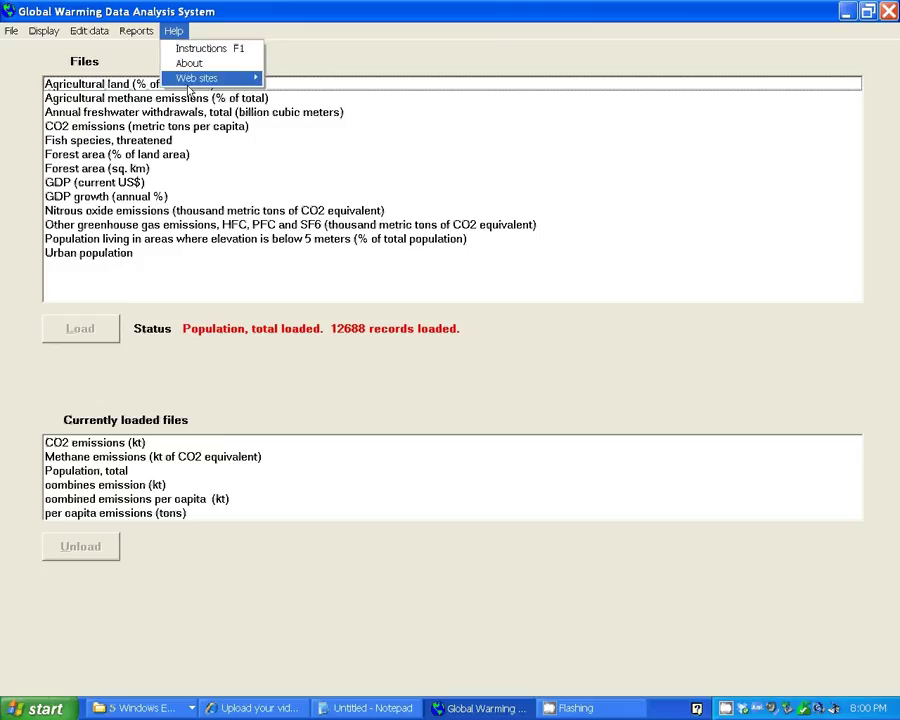
{"action": "mouse_move", "coordinate": [258, 78]}
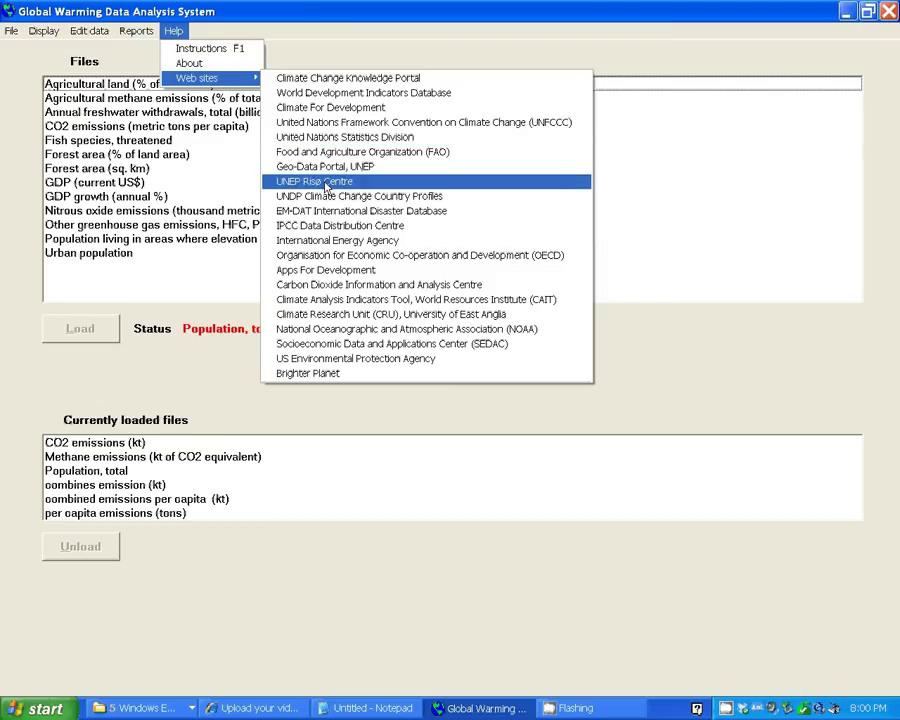
{"action": "left_click", "coordinate": [326, 184]}
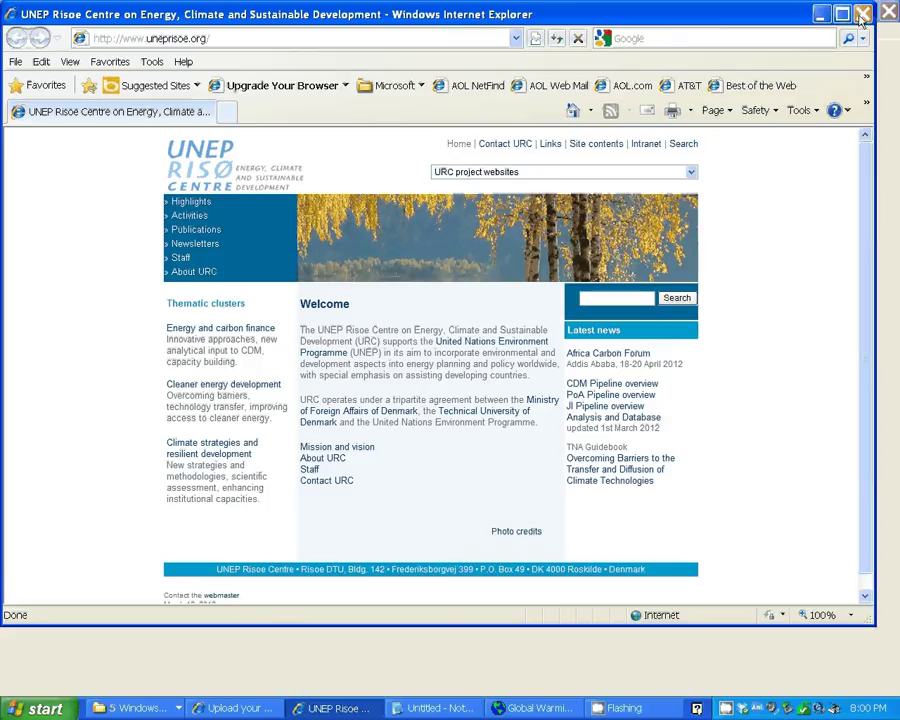
{"action": "left_click", "coordinate": [862, 16]}
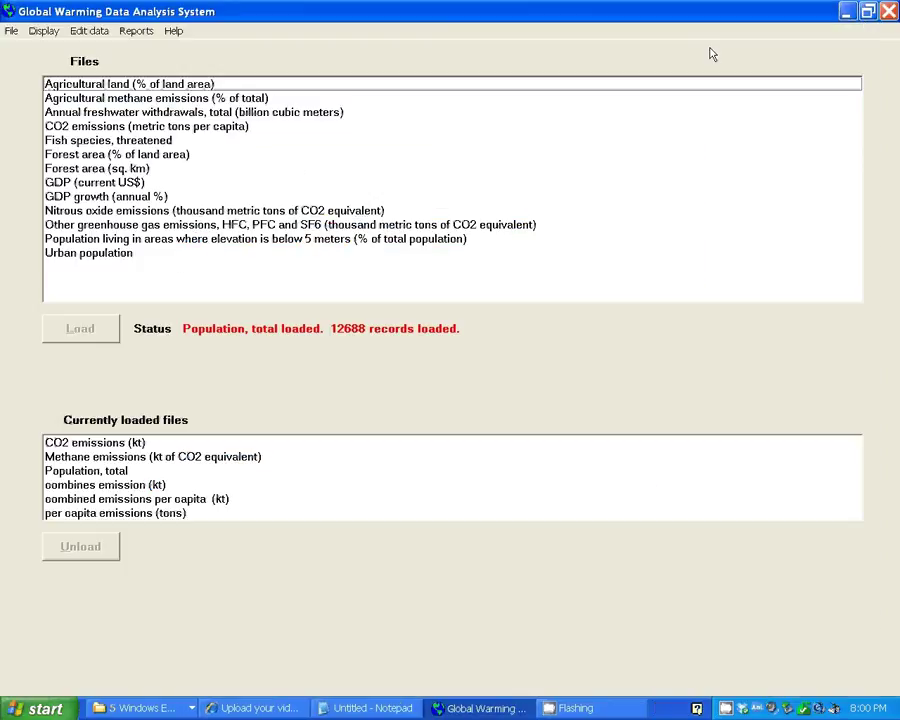